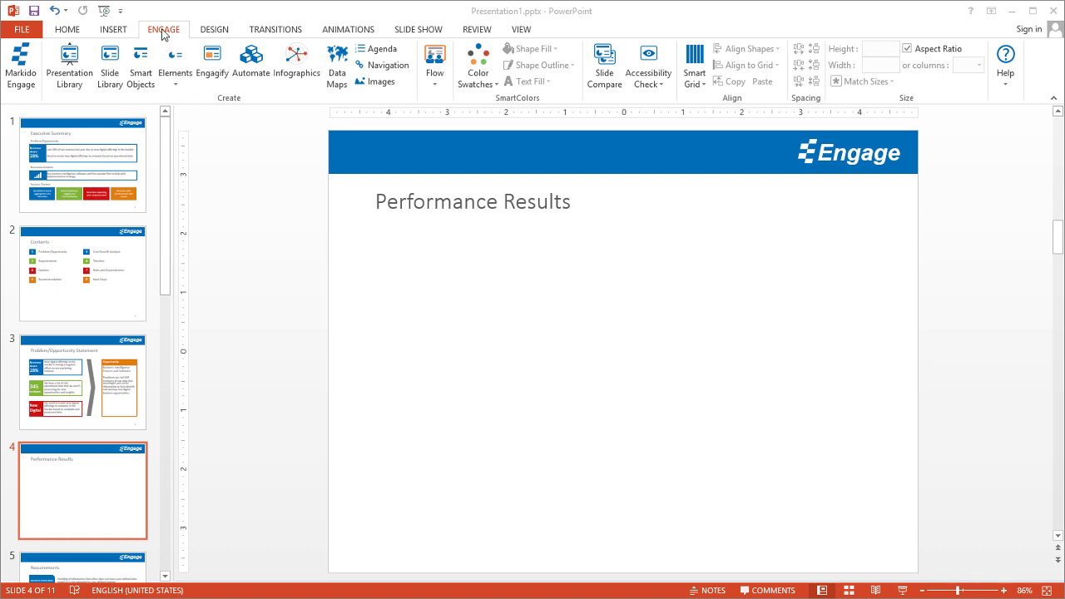
Insert a Doughnut Series infographic on the Performance Results slide.
{"action": "left_click", "coordinate": [301, 62]}
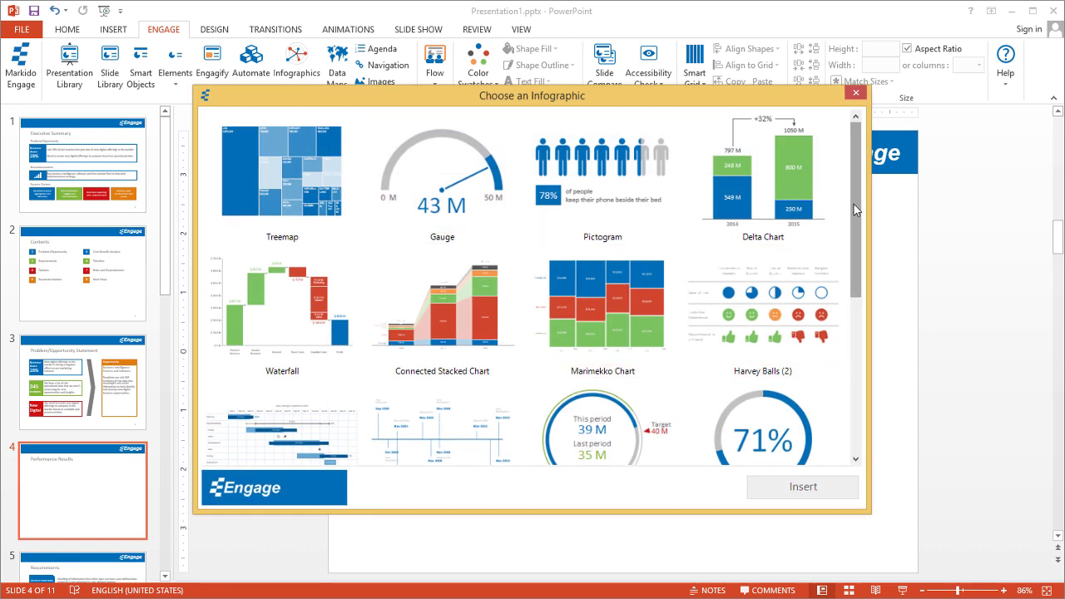
{"action": "left_click_drag", "start_coordinate": [854, 203], "coordinate": [853, 302]}
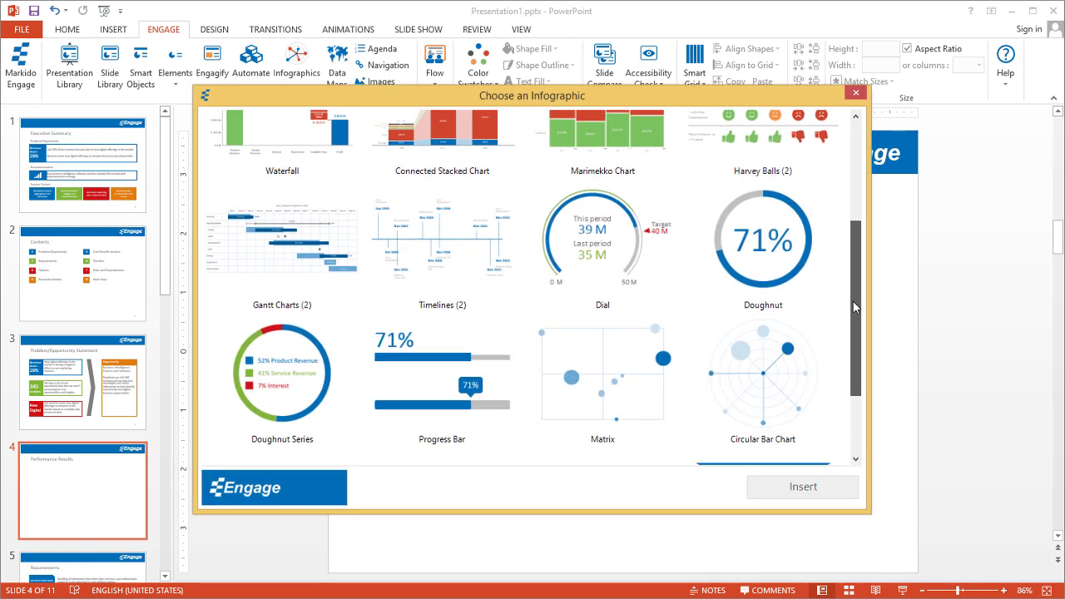
{"action": "left_click", "coordinate": [292, 387]}
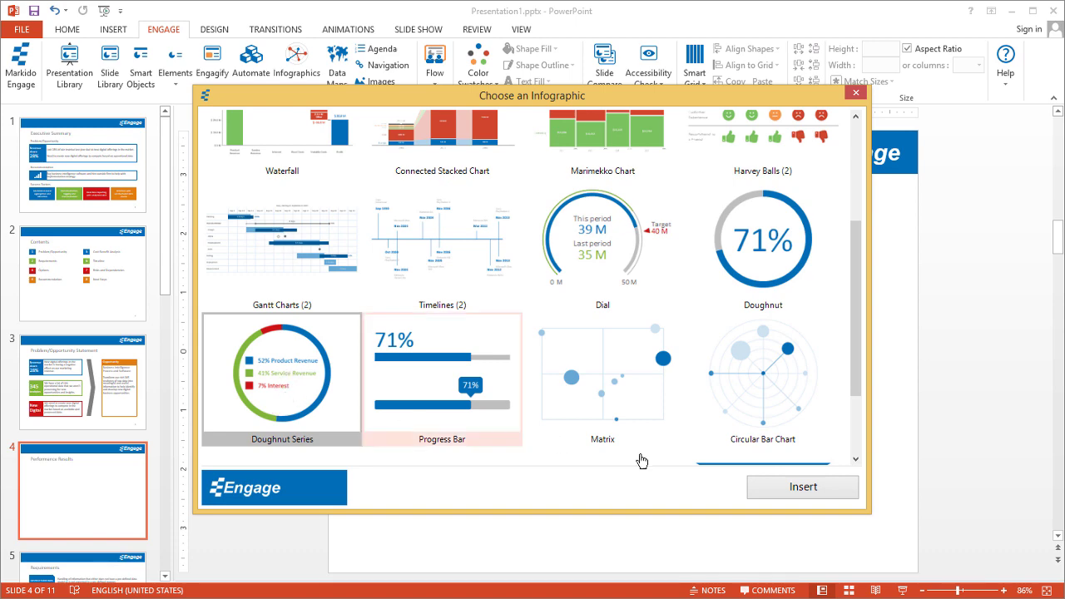
{"action": "left_click", "coordinate": [792, 489]}
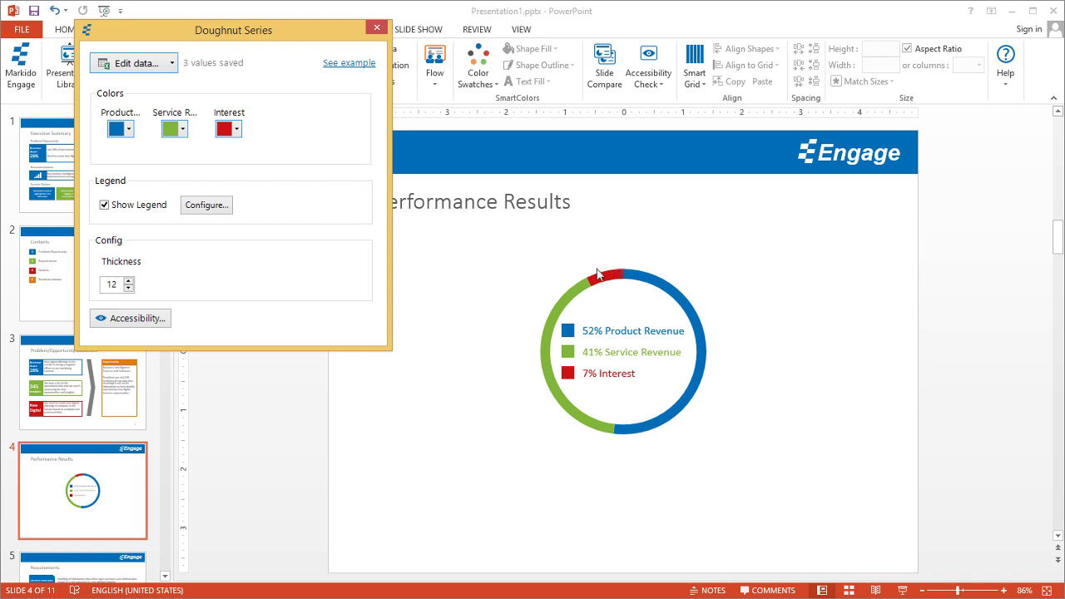
In the doughnut's data sheet, shorten the label in A2 to Product and set its value to 75.
{"action": "left_click", "coordinate": [127, 67]}
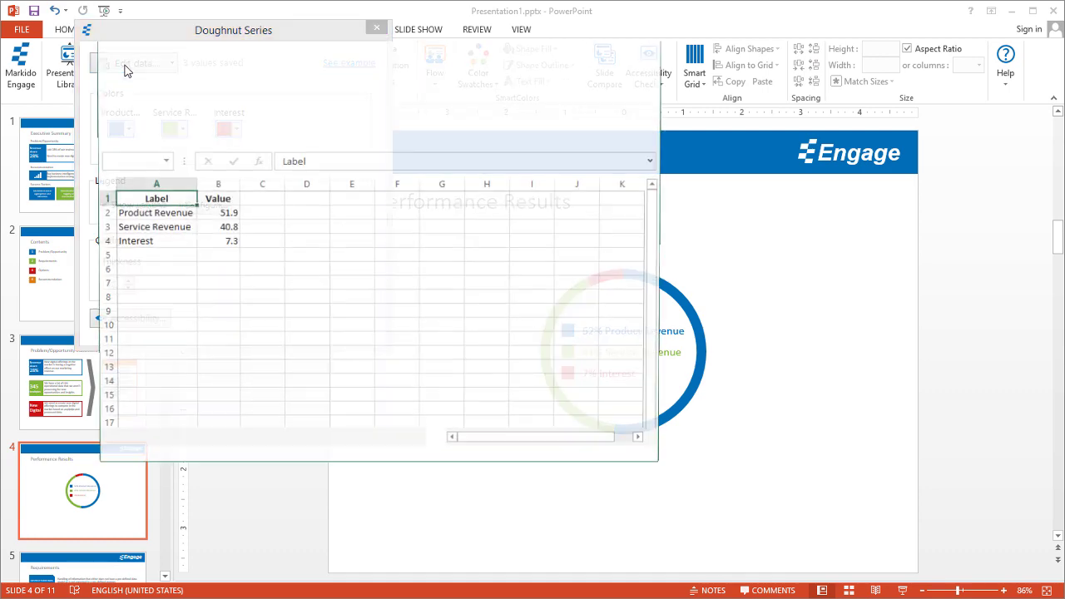
{"action": "left_click_drag", "start_coordinate": [434, 56], "coordinate": [350, 100]}
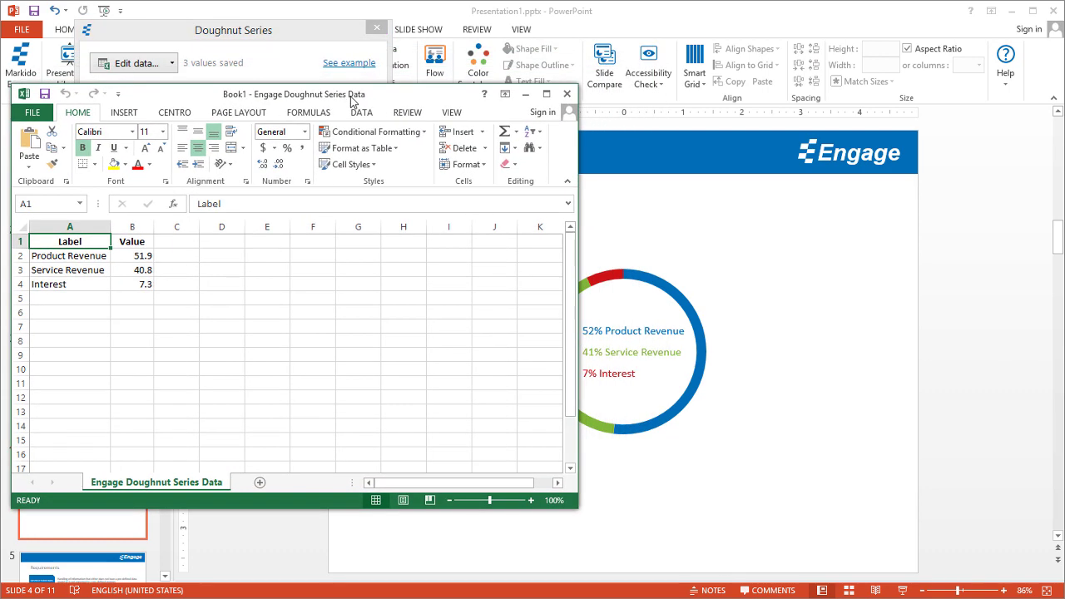
{"action": "left_click", "coordinate": [79, 258]}
{"action": "left_click_drag", "start_coordinate": [234, 203], "coordinate": [273, 204]}
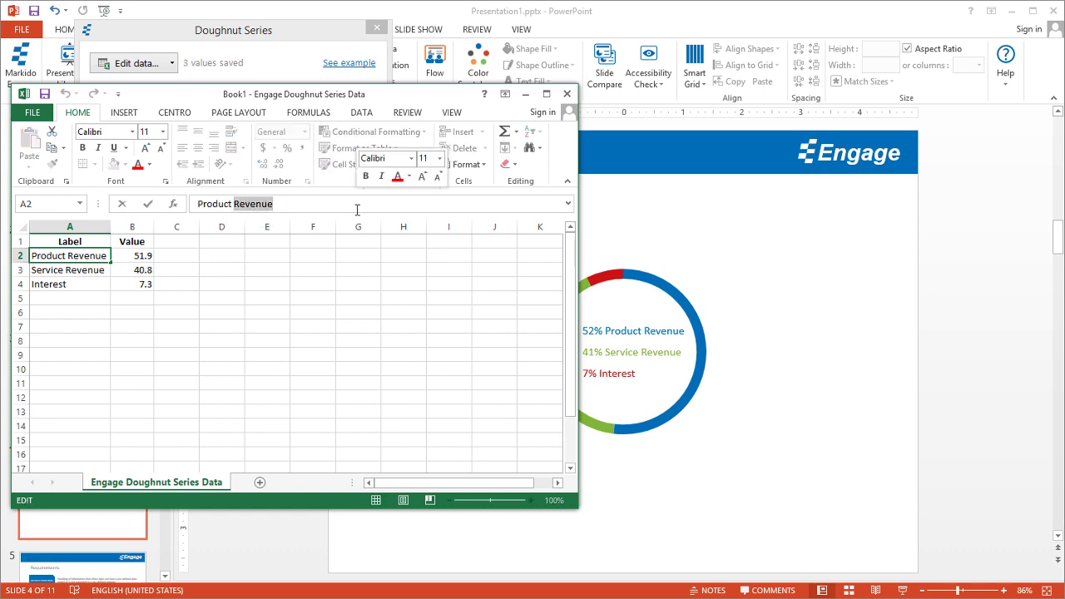
{"action": "key", "text": "BackSpace"}
{"action": "key", "text": "Return"}
{"action": "key", "text": "Up"}
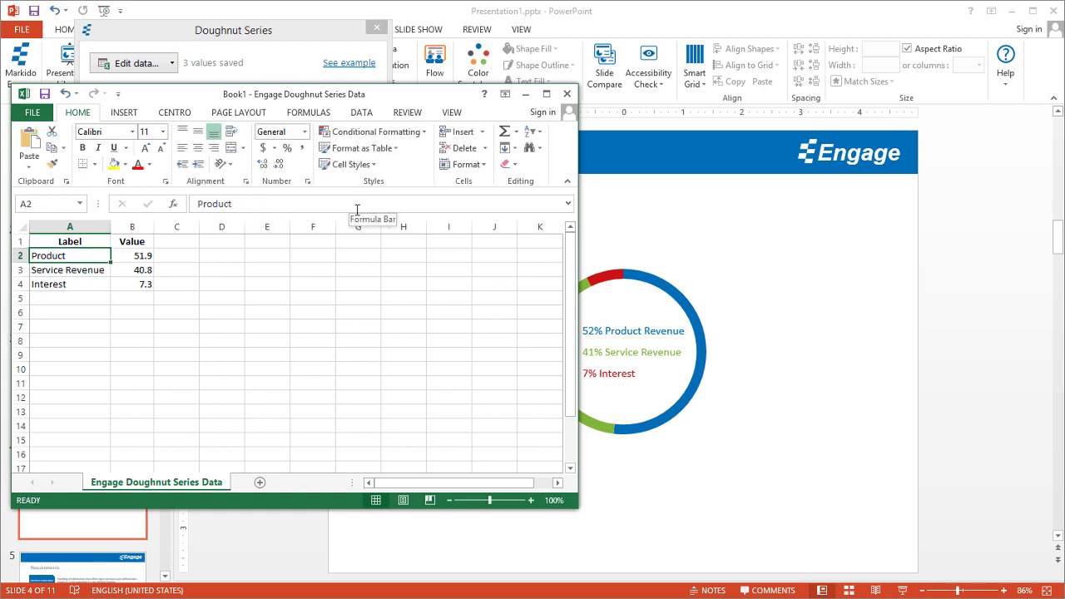
{"action": "key", "text": "Right"}
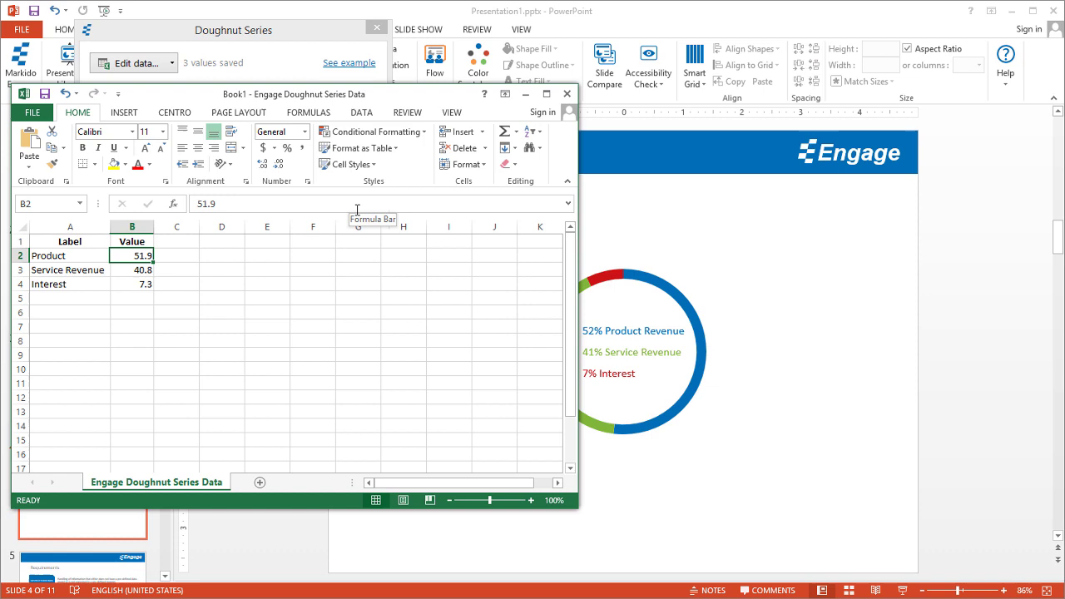
{"action": "type", "text": "75"}
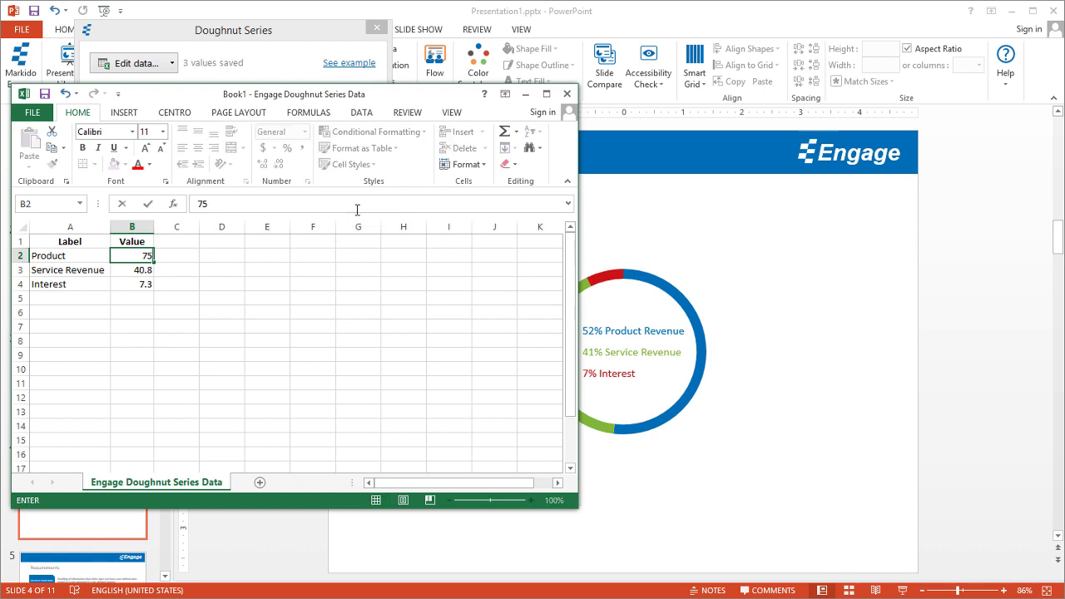
{"action": "key", "text": "Return"}
Add a data row below Interest labelled Item with value 20, and close the data sheet.
{"action": "key", "text": "Down"}
{"action": "key", "text": "Left"}
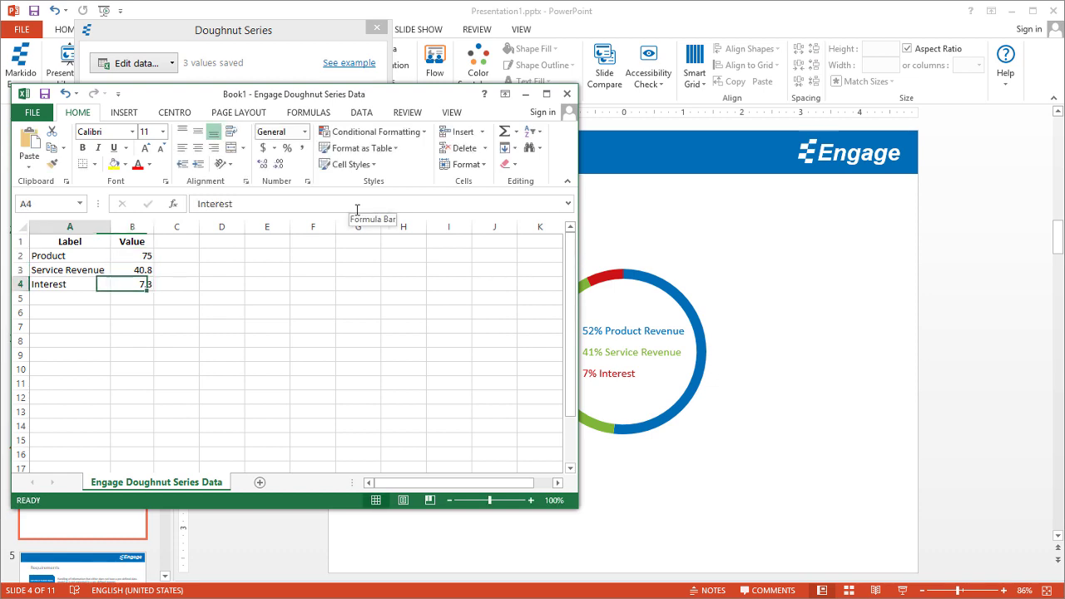
{"action": "key", "text": "Down"}
{"action": "type", "text": "Item"}
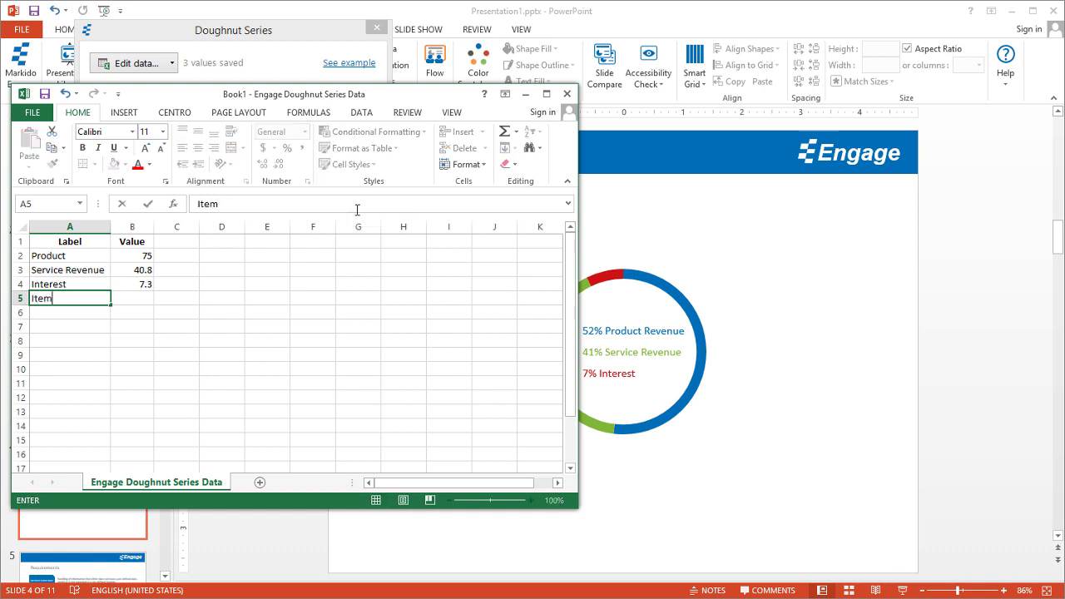
{"action": "key", "text": "Return"}
{"action": "key", "text": "Up"}
{"action": "key", "text": "Right"}
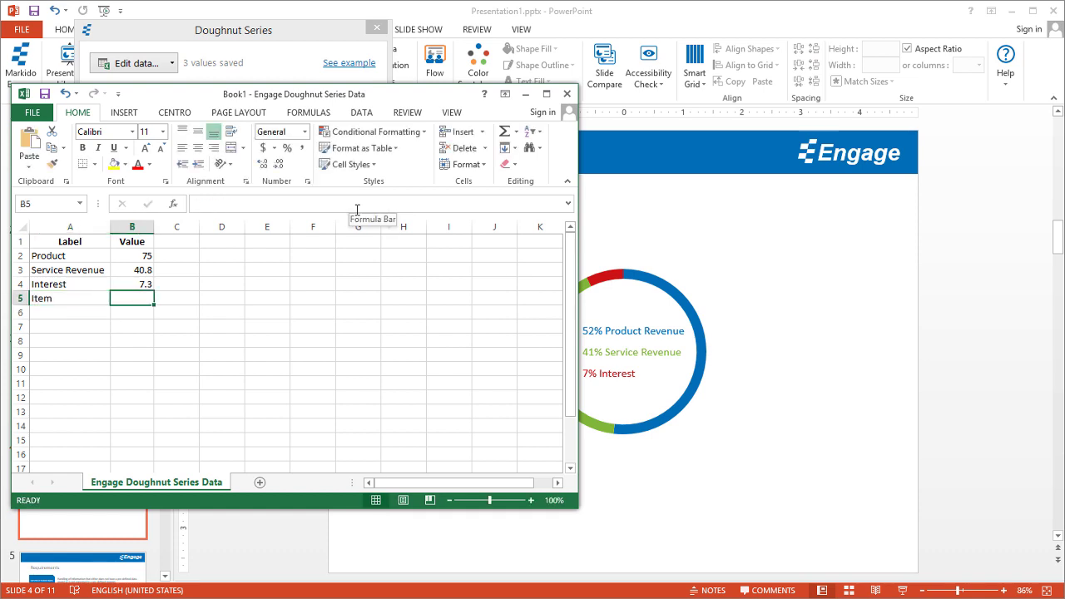
{"action": "type", "text": "20"}
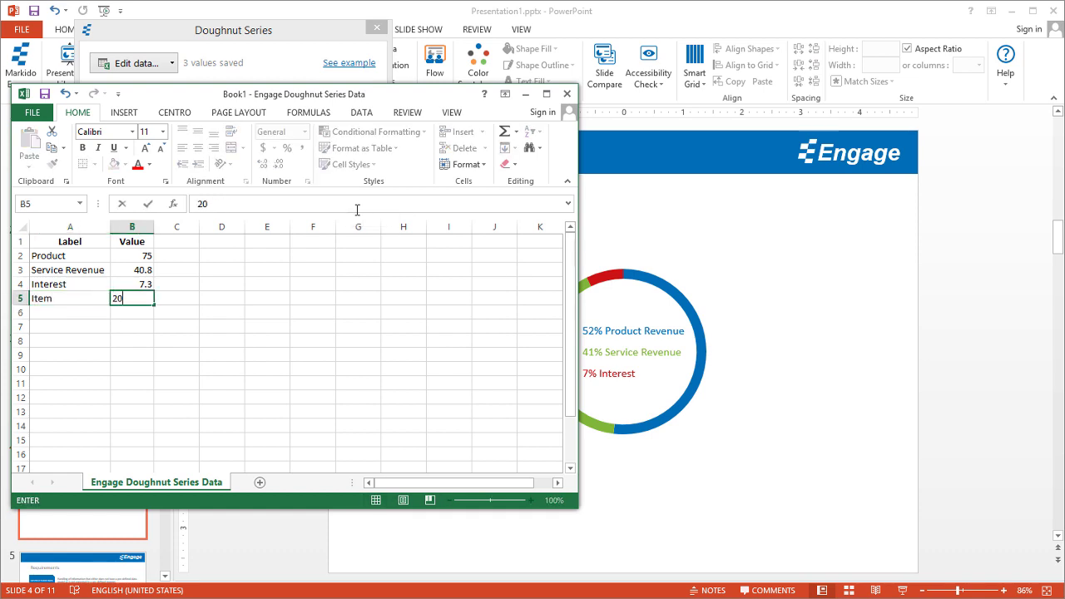
{"action": "key", "text": "Return"}
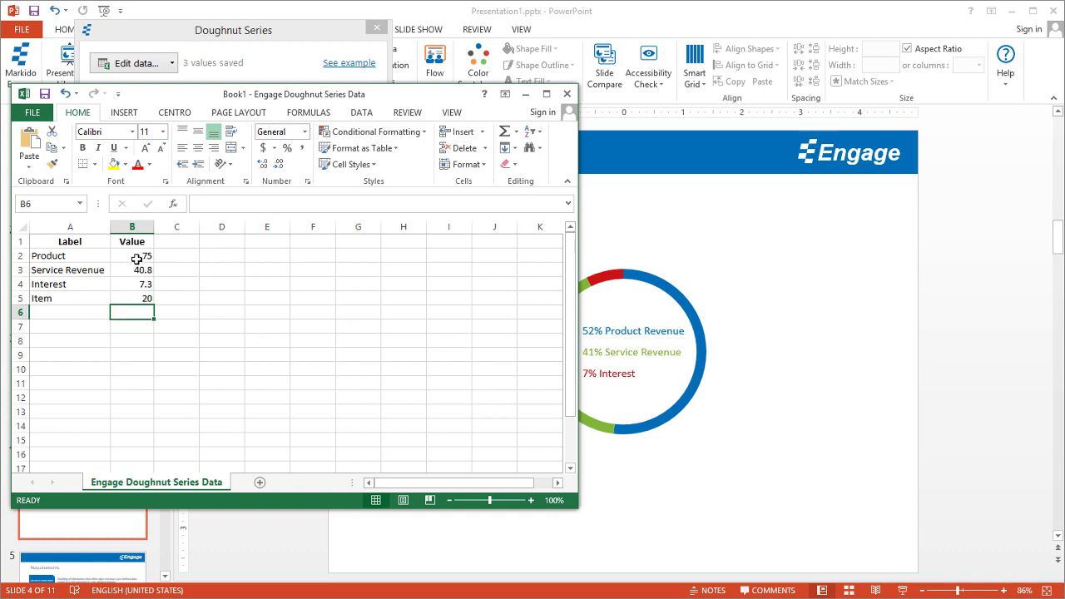
{"action": "left_click_drag", "start_coordinate": [136, 259], "coordinate": [137, 295]}
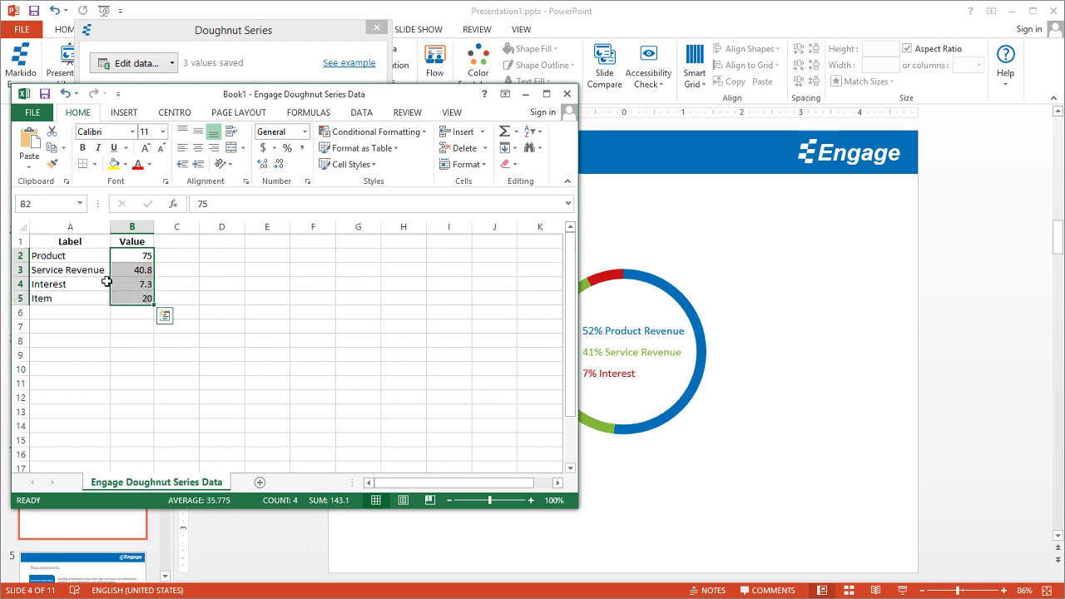
{"action": "left_click", "coordinate": [143, 331]}
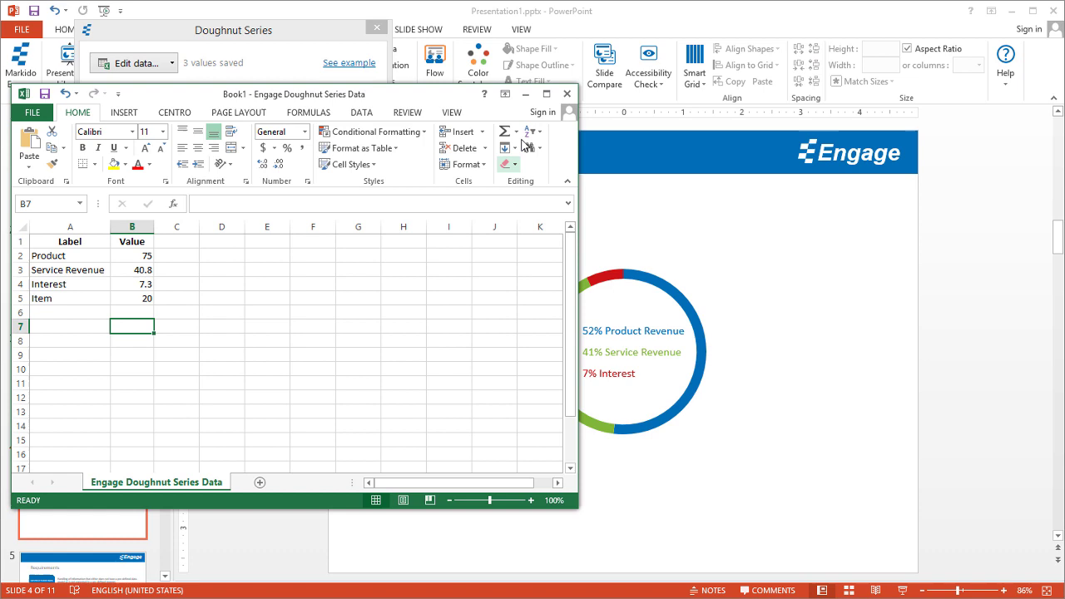
{"action": "left_click", "coordinate": [567, 97]}
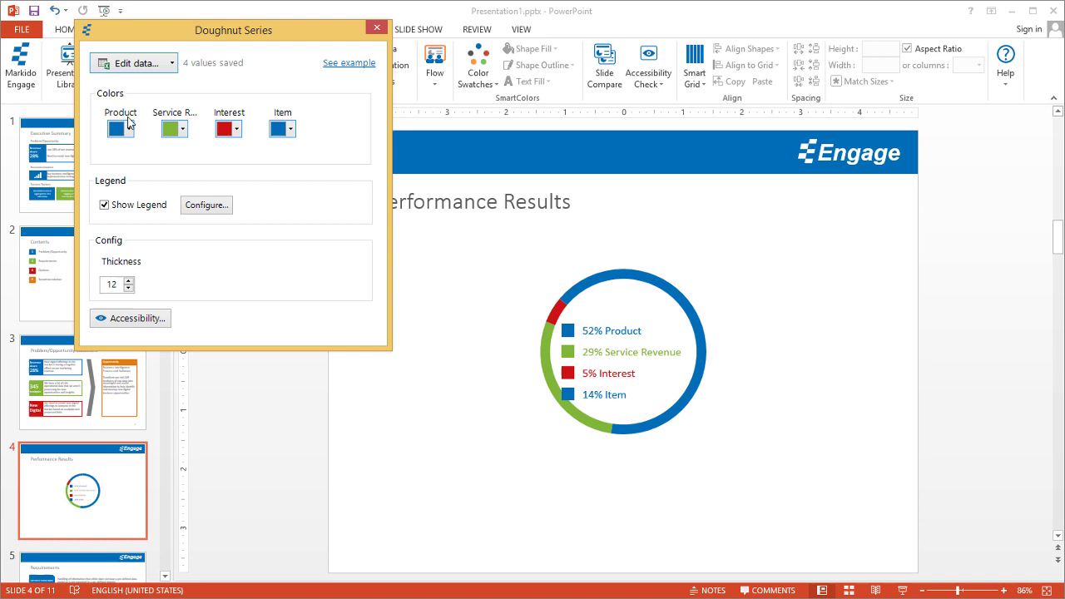
Set the Item segment's color to the SmartColors orange, and switch the doughnut's legend off and back on.
{"action": "left_click", "coordinate": [290, 130]}
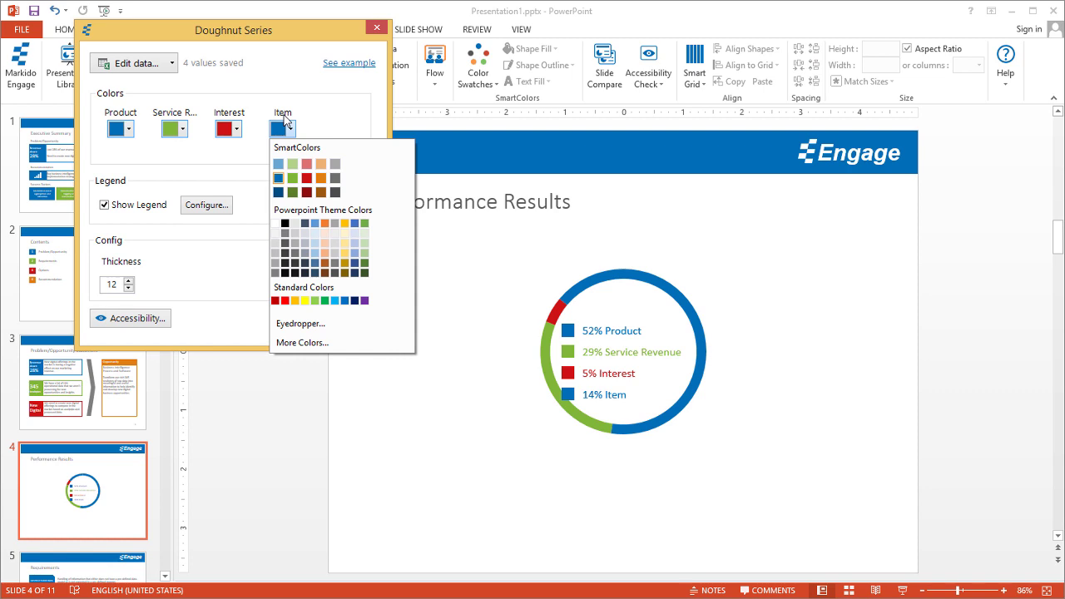
{"action": "left_click", "coordinate": [319, 177]}
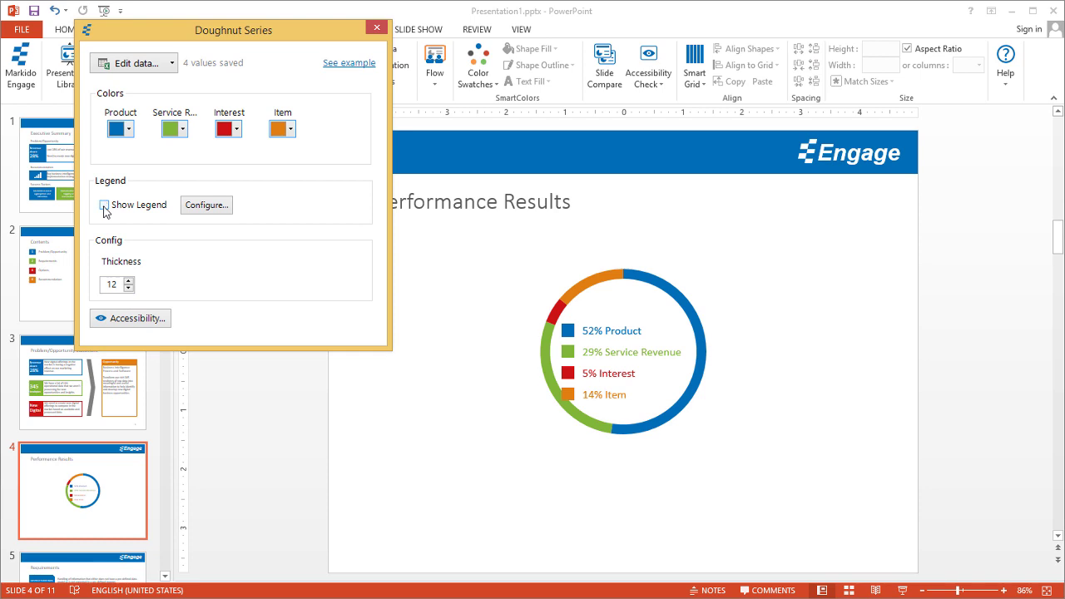
{"action": "left_click", "coordinate": [104, 206]}
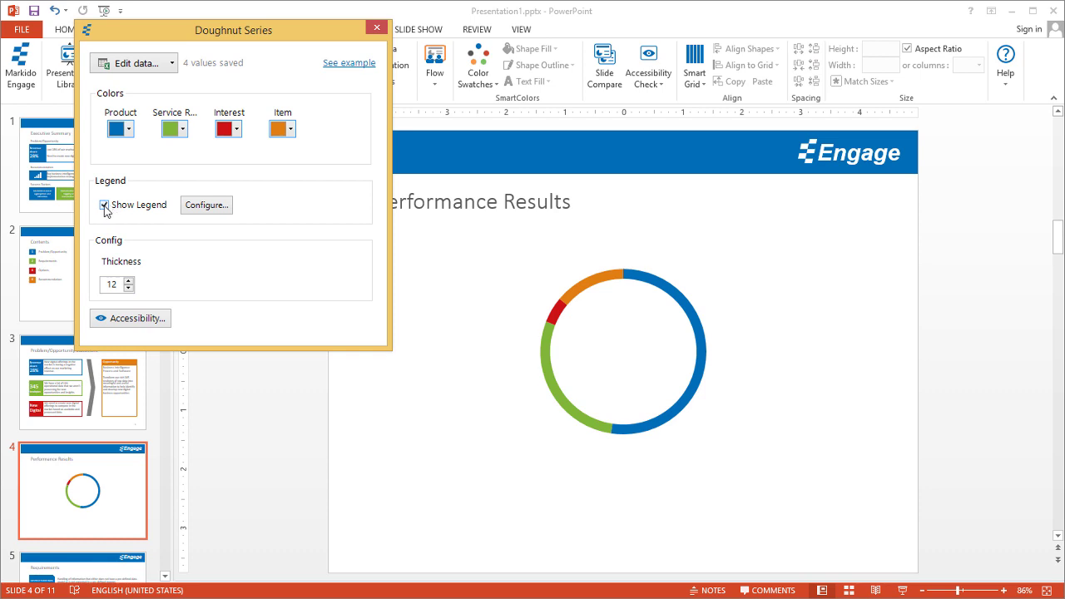
In the legend configuration, toggle the bullets off and on, and set their offset to 12 and height to 19.
{"action": "left_click", "coordinate": [207, 207]}
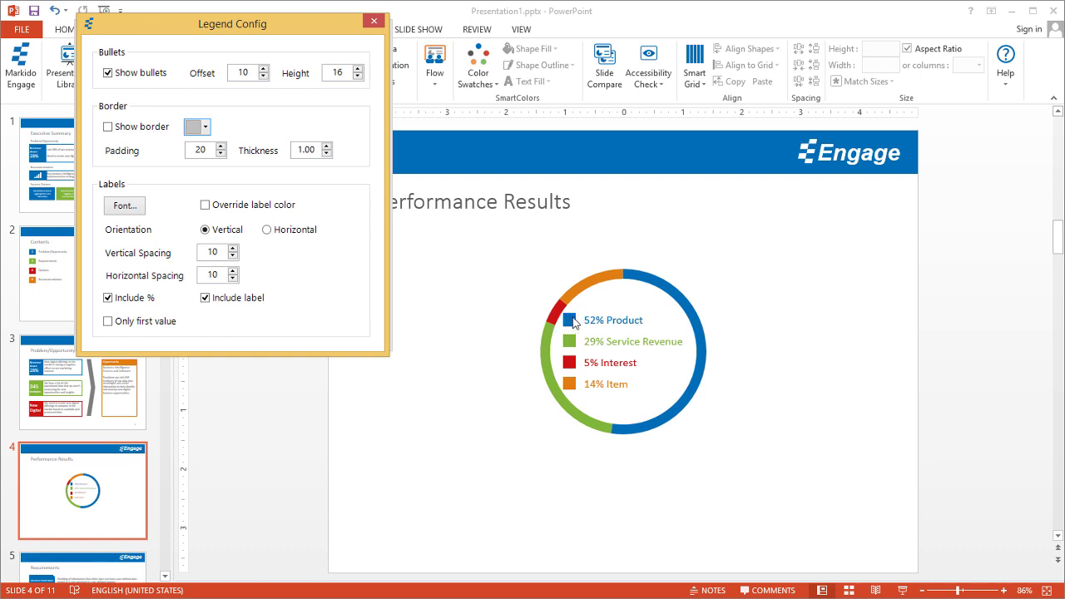
{"action": "left_click", "coordinate": [109, 74]}
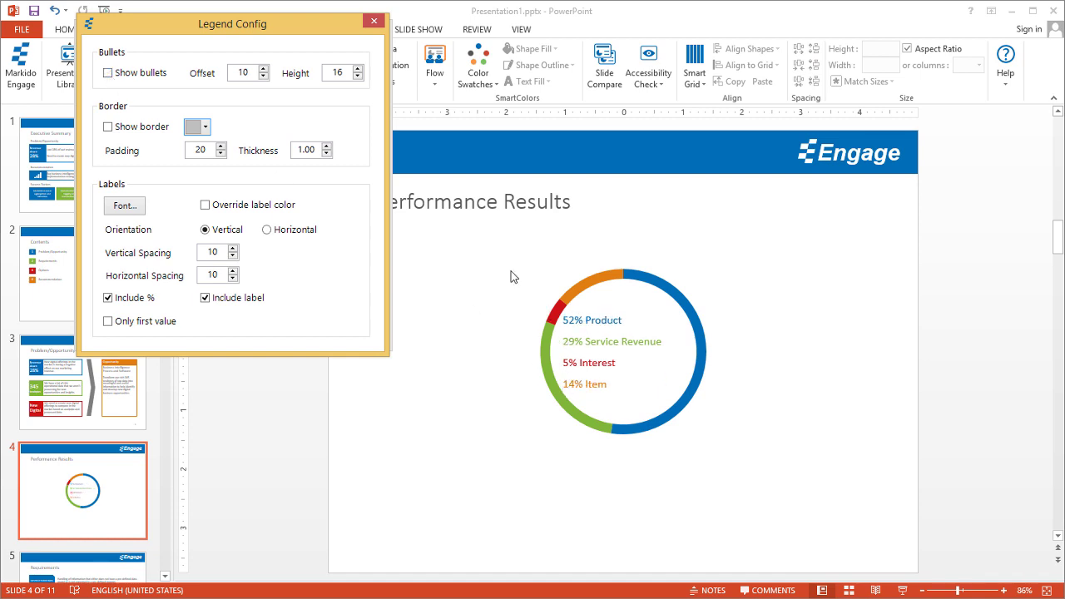
{"action": "left_click", "coordinate": [108, 74]}
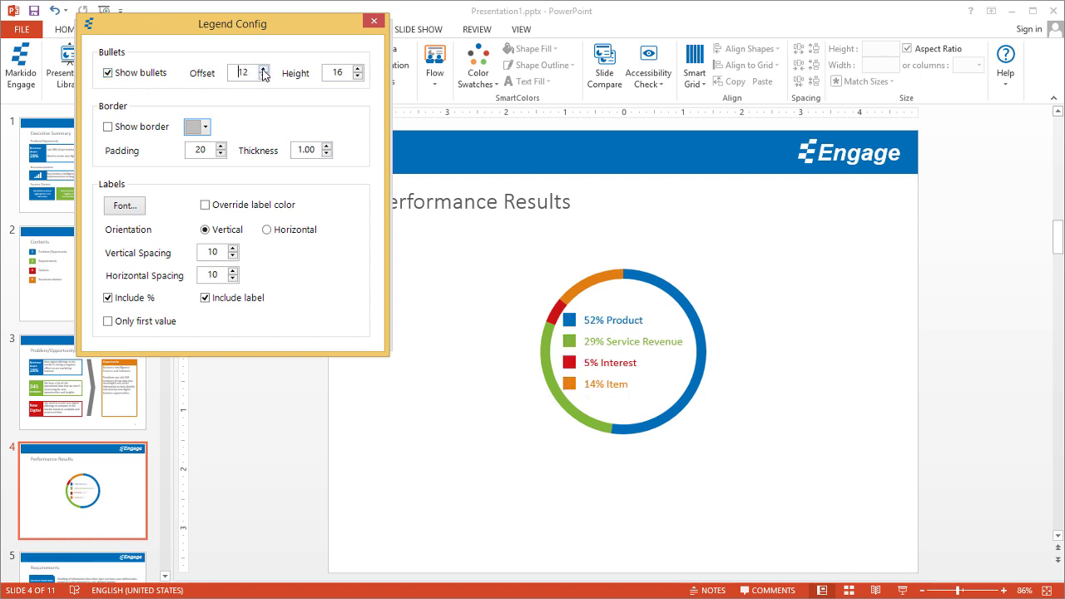
{"action": "left_click", "coordinate": [263, 71]}
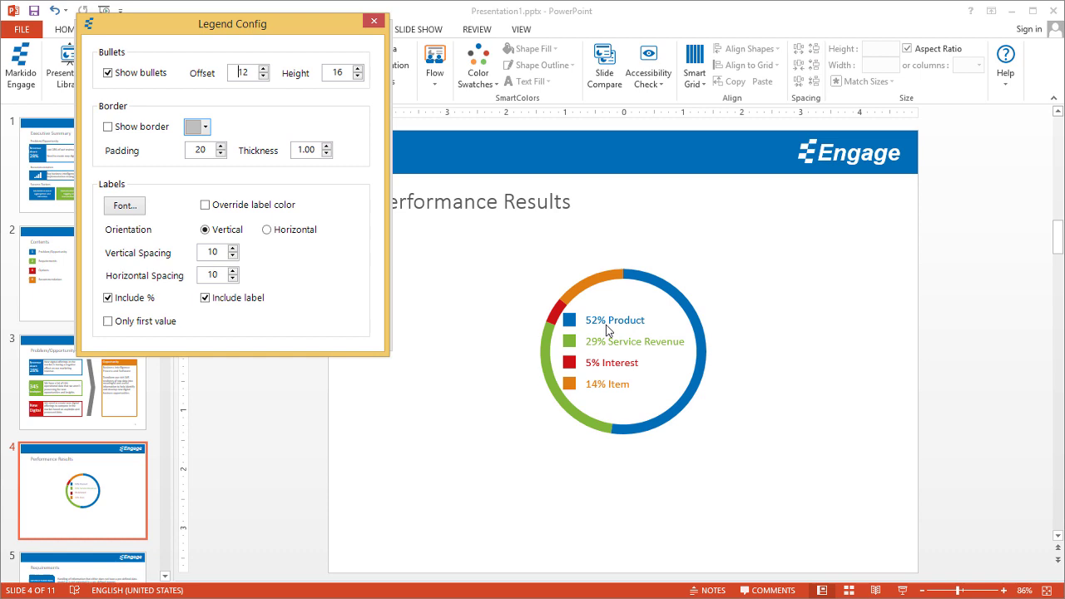
{"action": "left_click", "coordinate": [357, 69]}
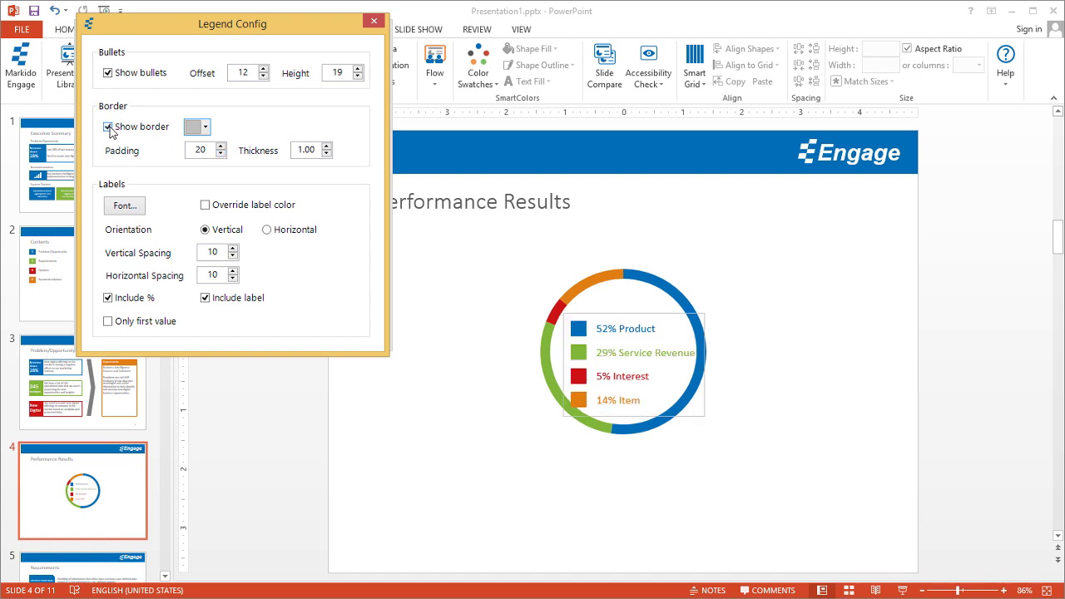
Set the legend border to red with padding 26 and thickness 1.50, and turn the border off.
{"action": "left_click", "coordinate": [203, 126]}
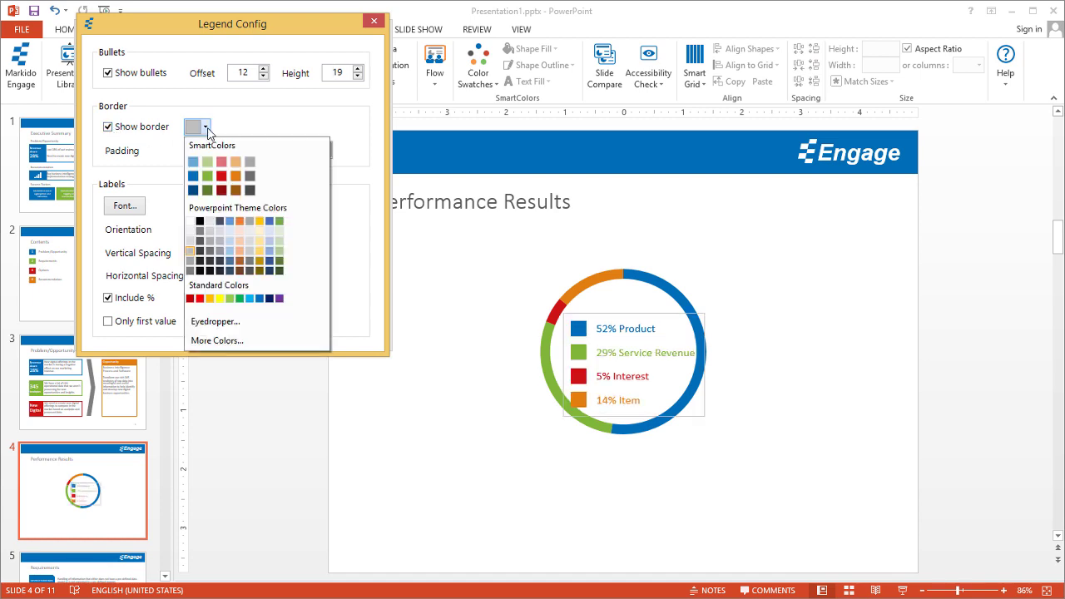
{"action": "left_click", "coordinate": [221, 176]}
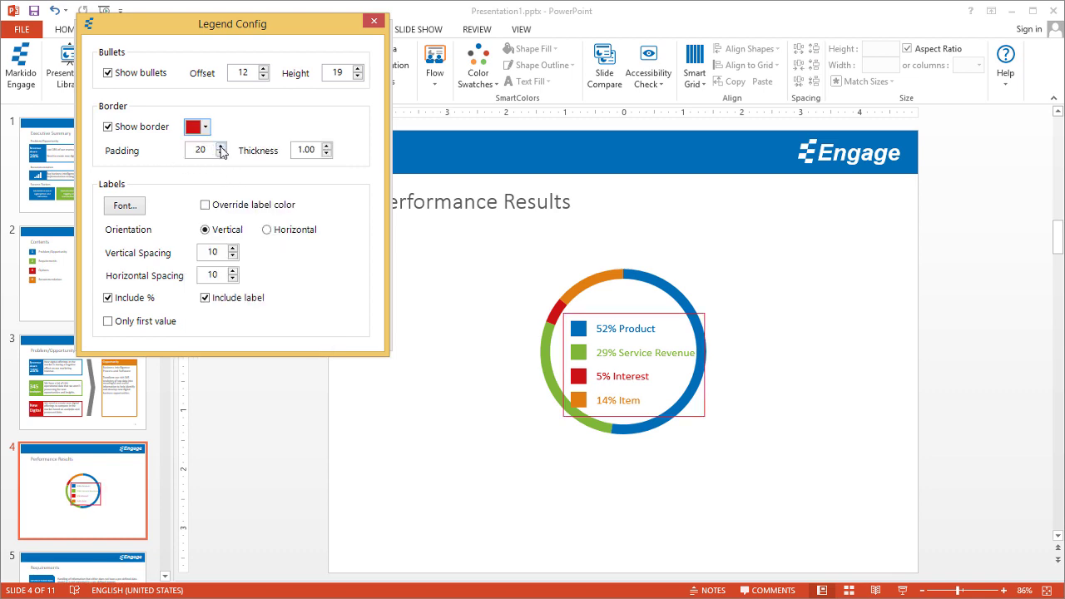
{"action": "left_click", "coordinate": [220, 147]}
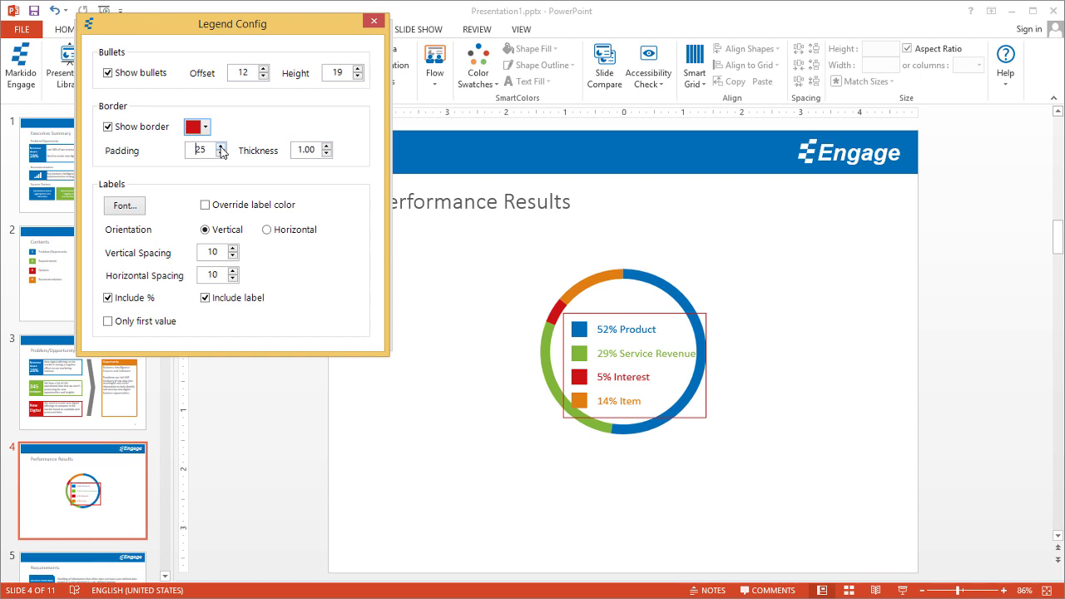
{"action": "left_click", "coordinate": [220, 148]}
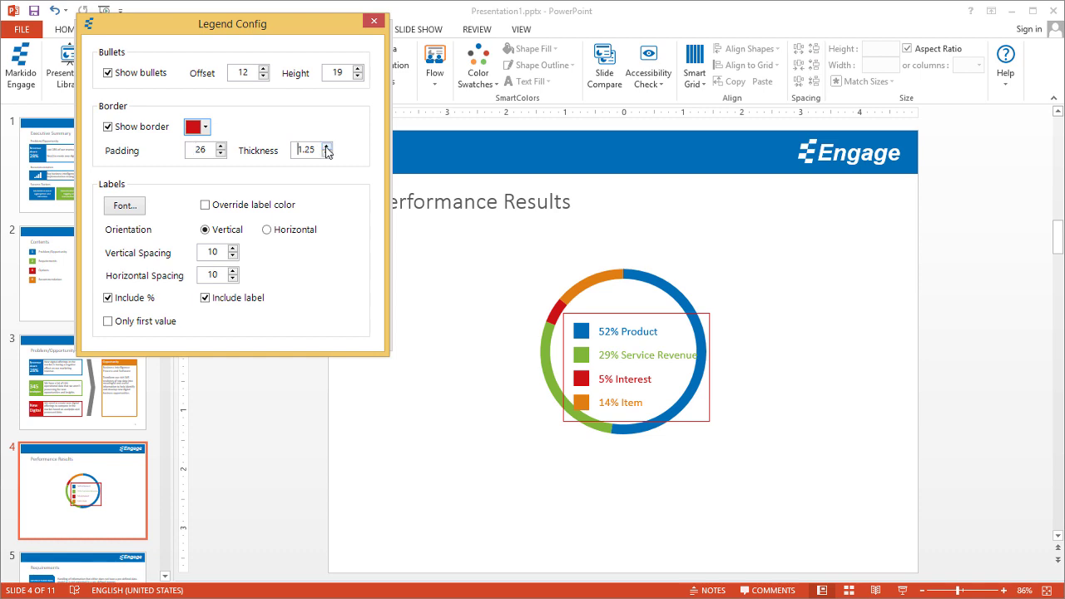
{"action": "left_click", "coordinate": [327, 148]}
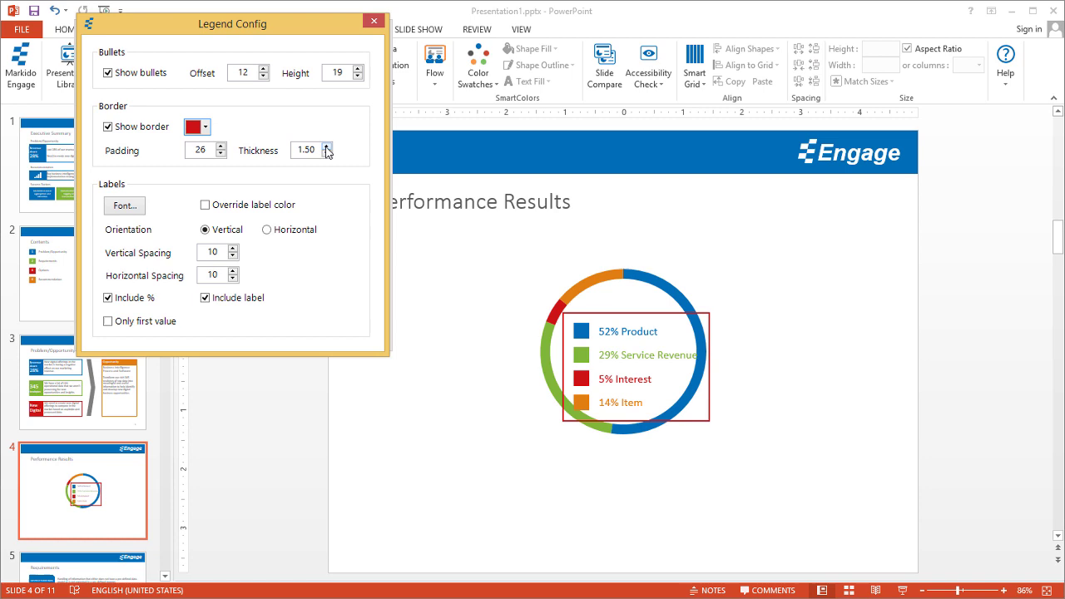
{"action": "left_click", "coordinate": [108, 126]}
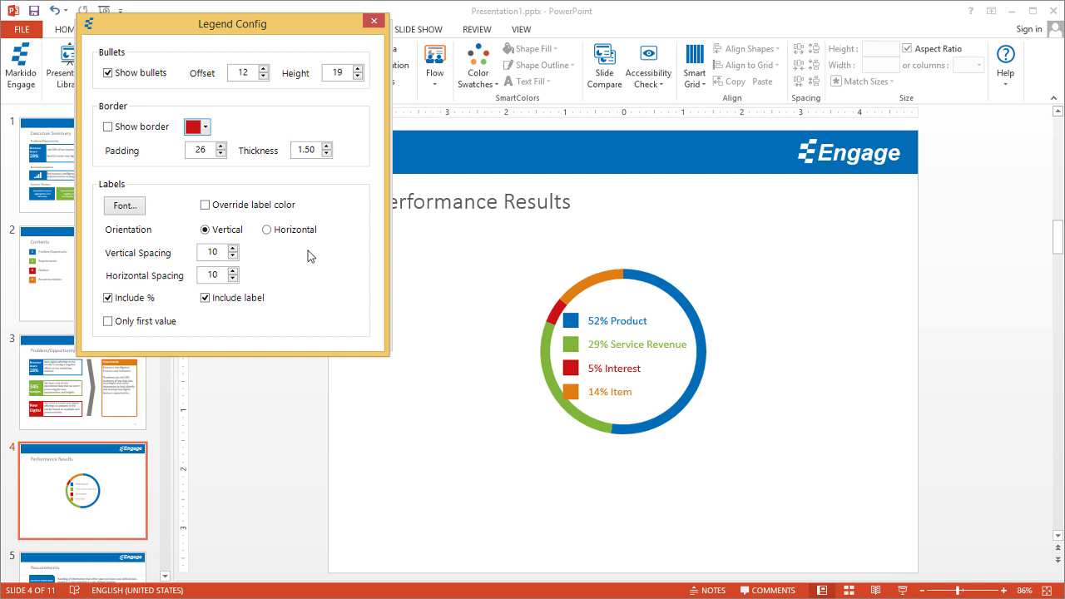
Set the legend label font color to the black PowerPoint theme color and close the font configuration.
{"action": "left_click", "coordinate": [129, 208]}
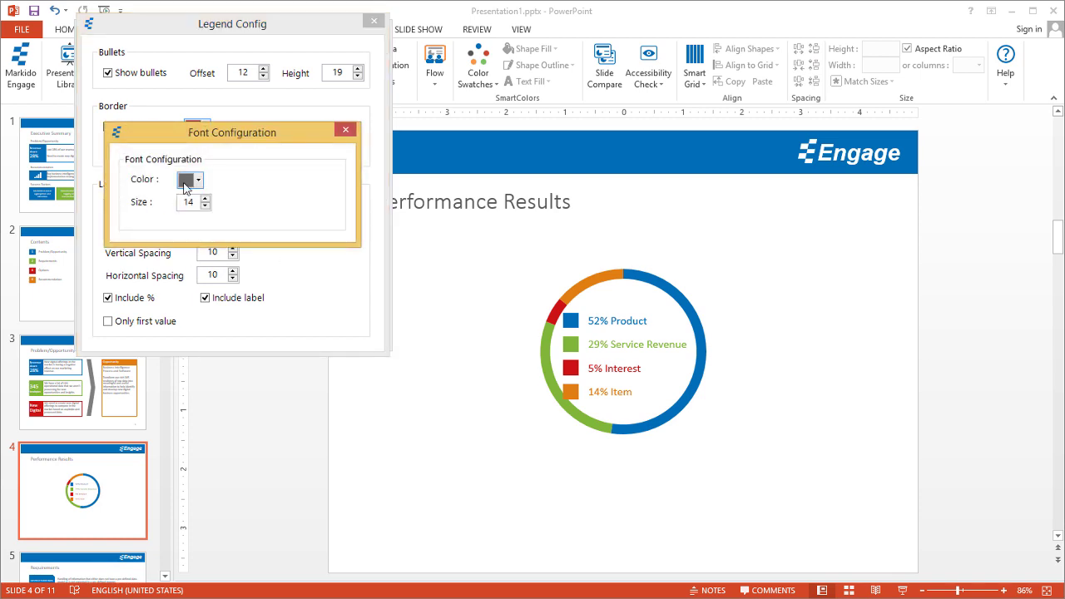
{"action": "left_click", "coordinate": [198, 180]}
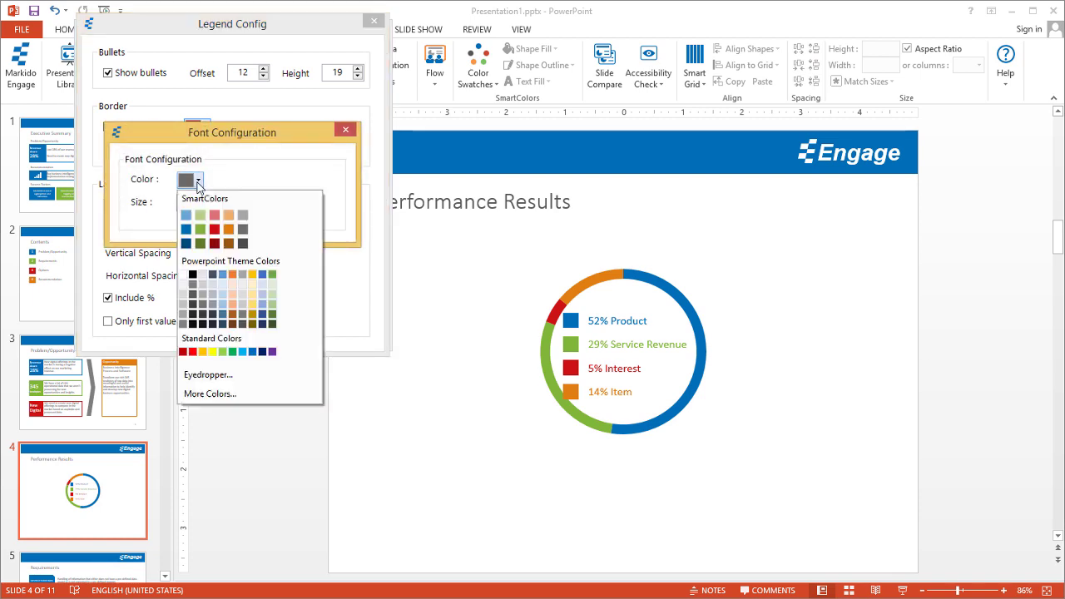
{"action": "left_click", "coordinate": [192, 275]}
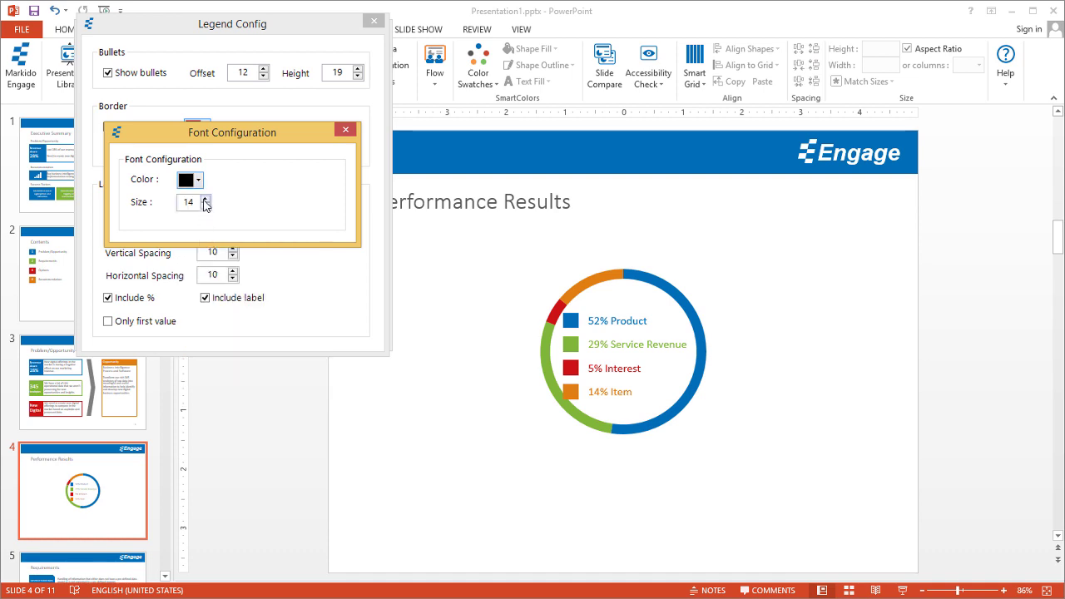
{"action": "left_click", "coordinate": [346, 130]}
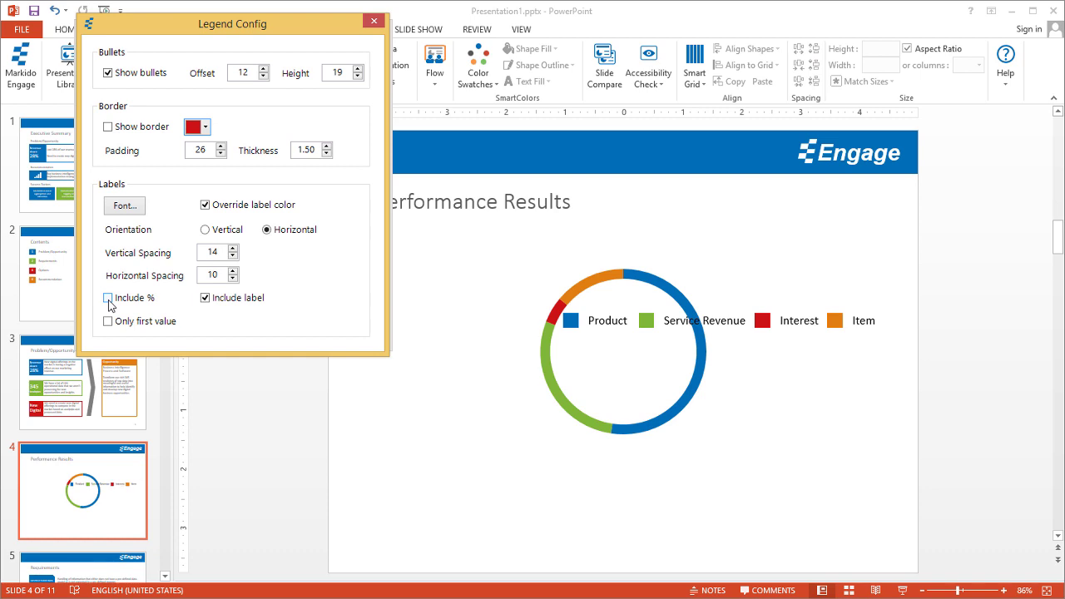
Try the legend's Include label and Only first value options, switching Only first value on and off again.
{"action": "left_click", "coordinate": [208, 301]}
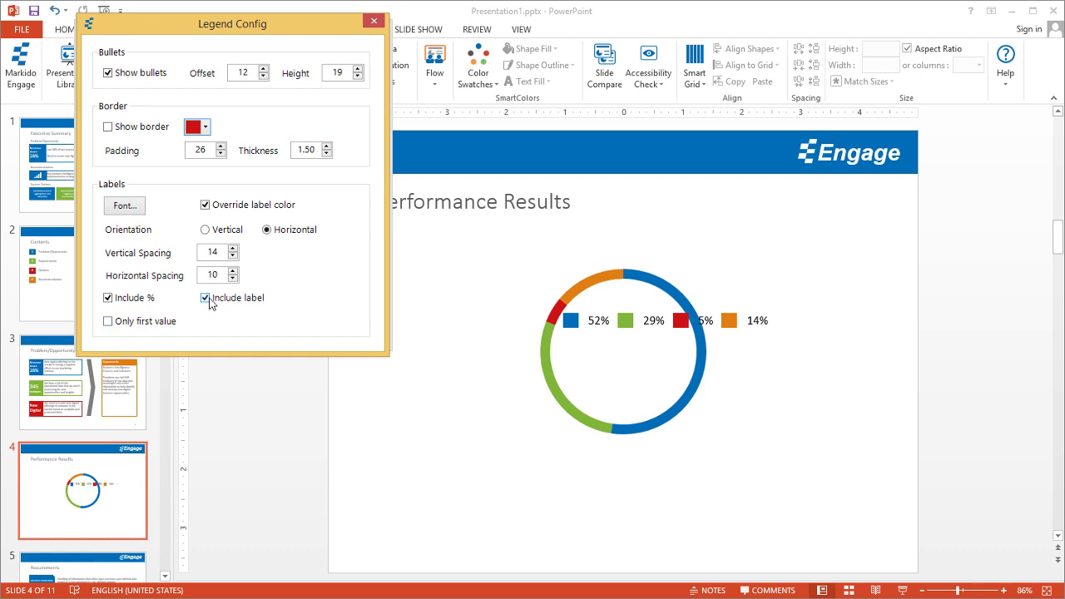
{"action": "left_click", "coordinate": [107, 322]}
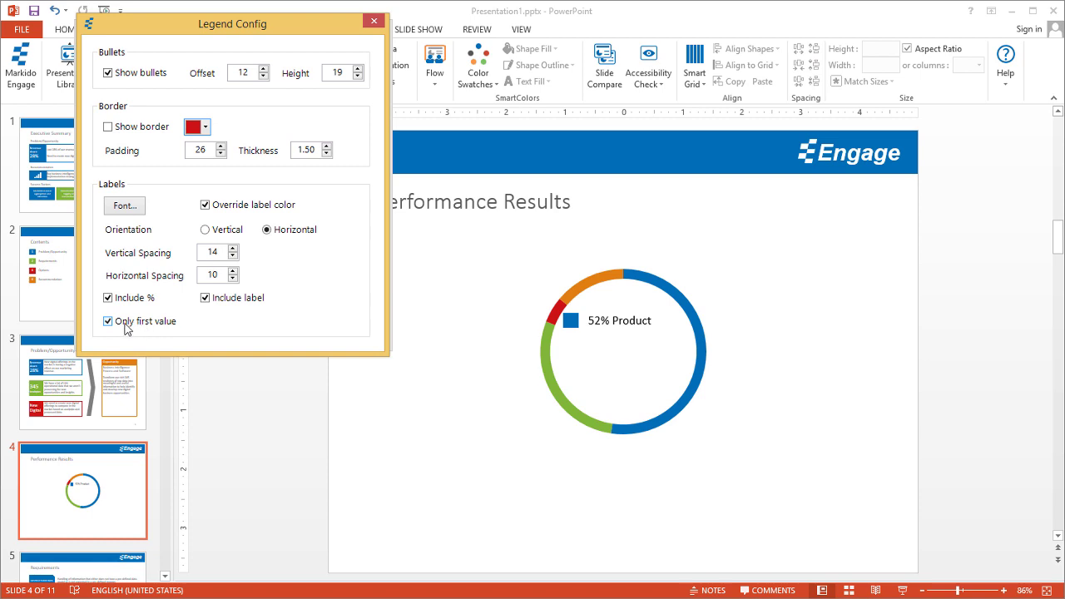
{"action": "left_click", "coordinate": [123, 326]}
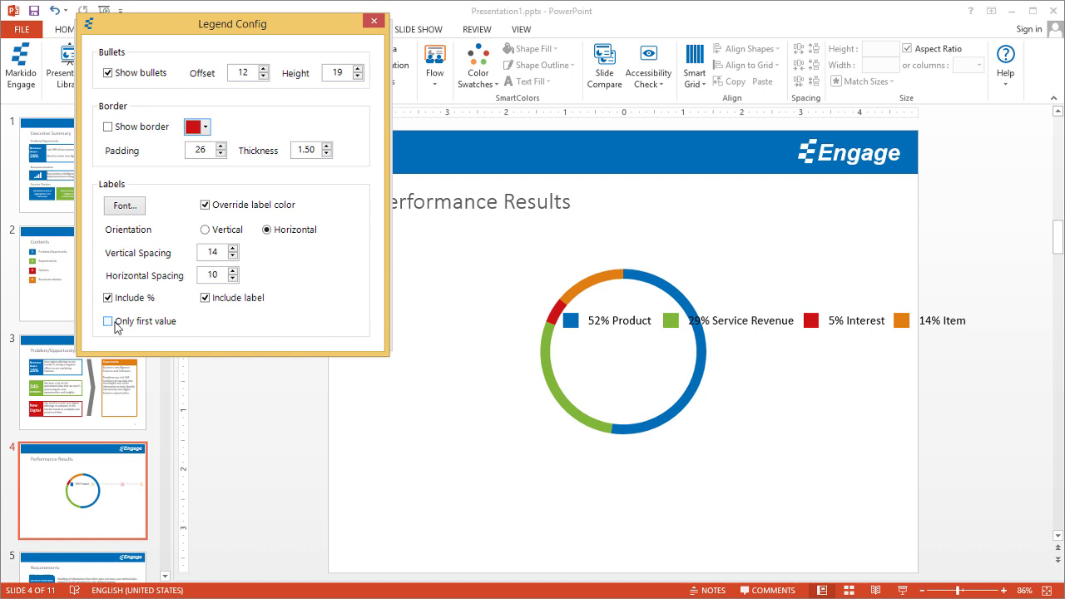
Set the legend orientation to vertical, and set the doughnut's thickness to 14.
{"action": "left_click", "coordinate": [206, 232]}
{"action": "left_click", "coordinate": [374, 25]}
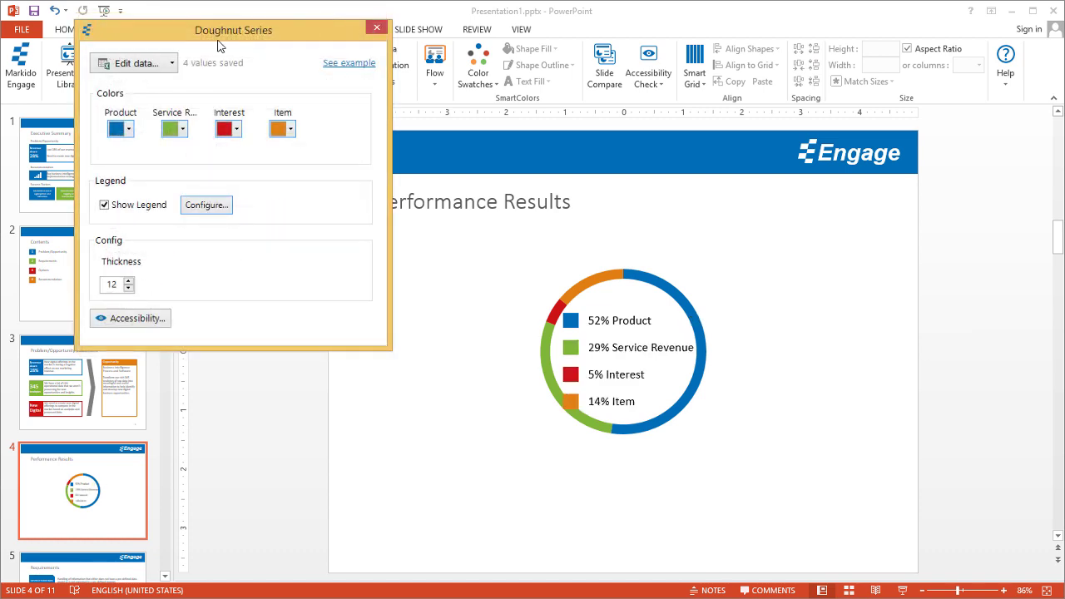
{"action": "left_click", "coordinate": [127, 281]}
{"action": "left_click", "coordinate": [128, 282]}
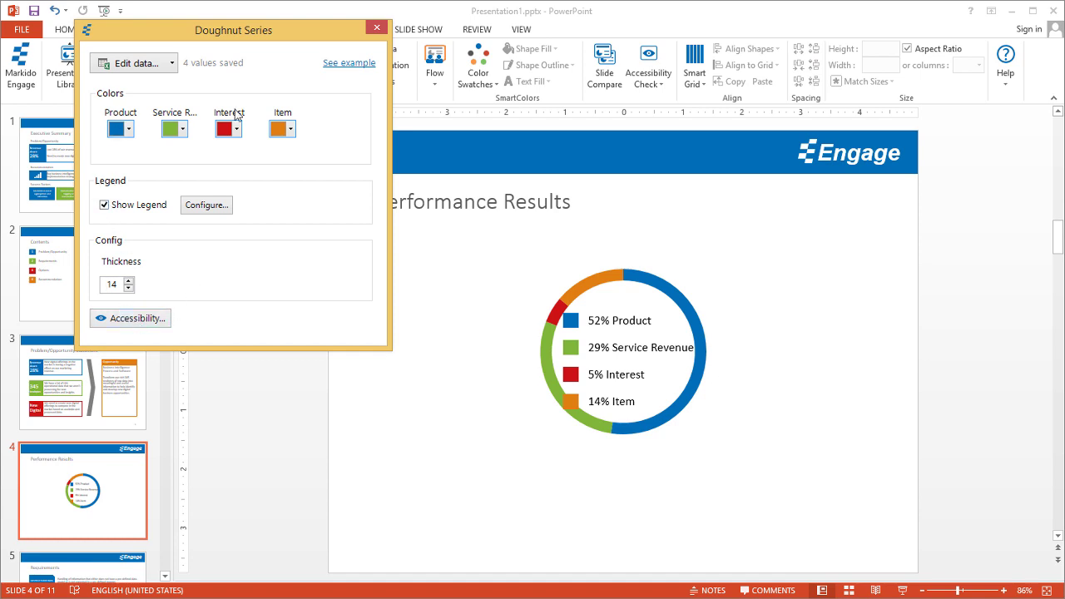
Add a new paragraph reading "This series shows that" to the doughnut's accessibility alt text, and close the Doughnut Series settings.
{"action": "left_click", "coordinate": [143, 321]}
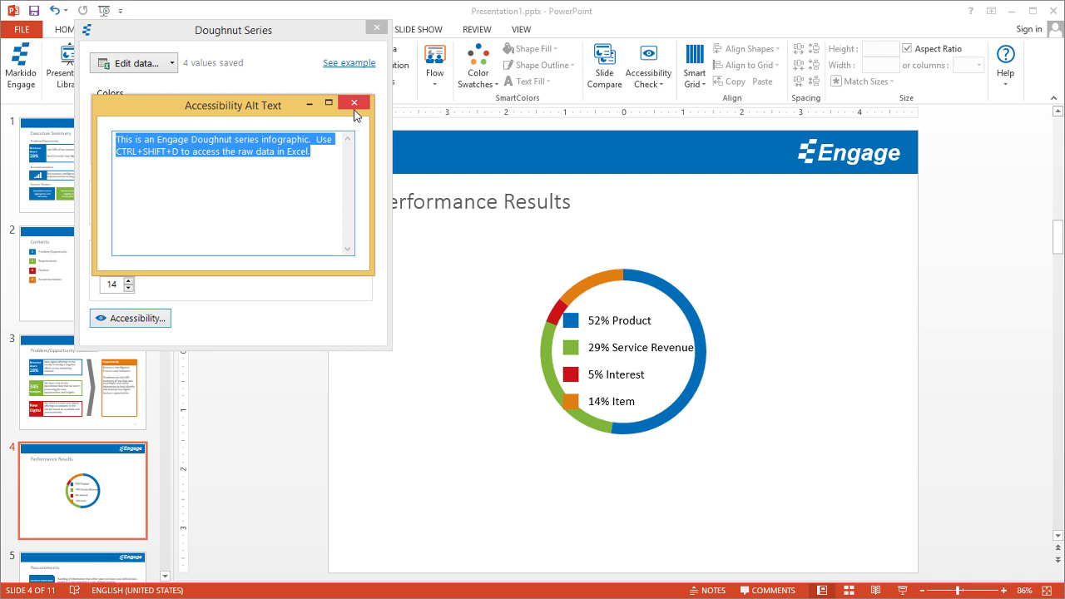
{"action": "left_click", "coordinate": [331, 149]}
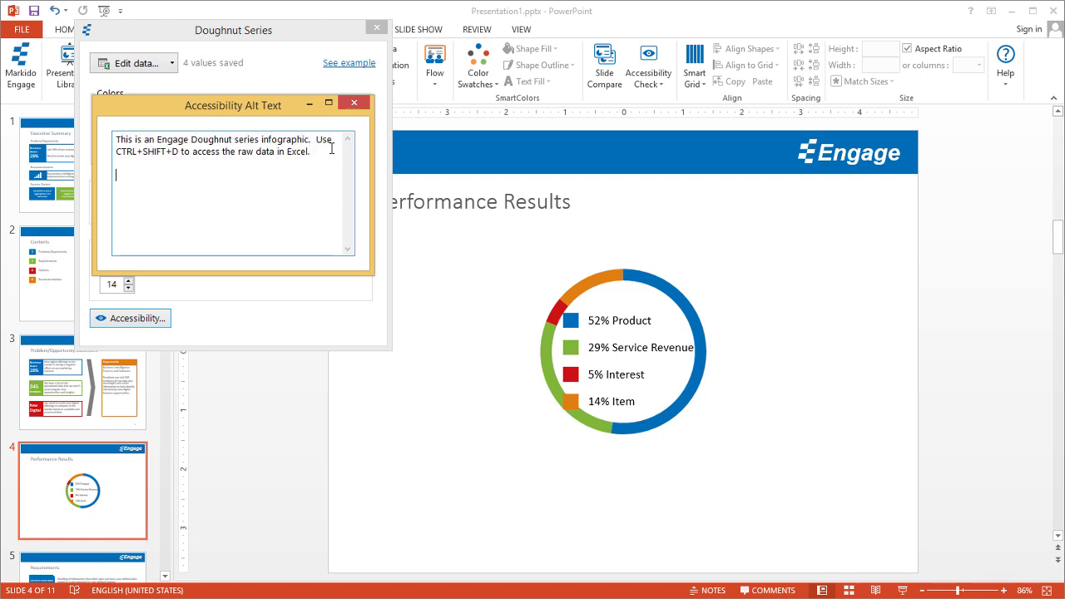
{"action": "key", "text": "Return"}
{"action": "key", "text": "Return"}
{"action": "type", "text": "This series show s that..."}
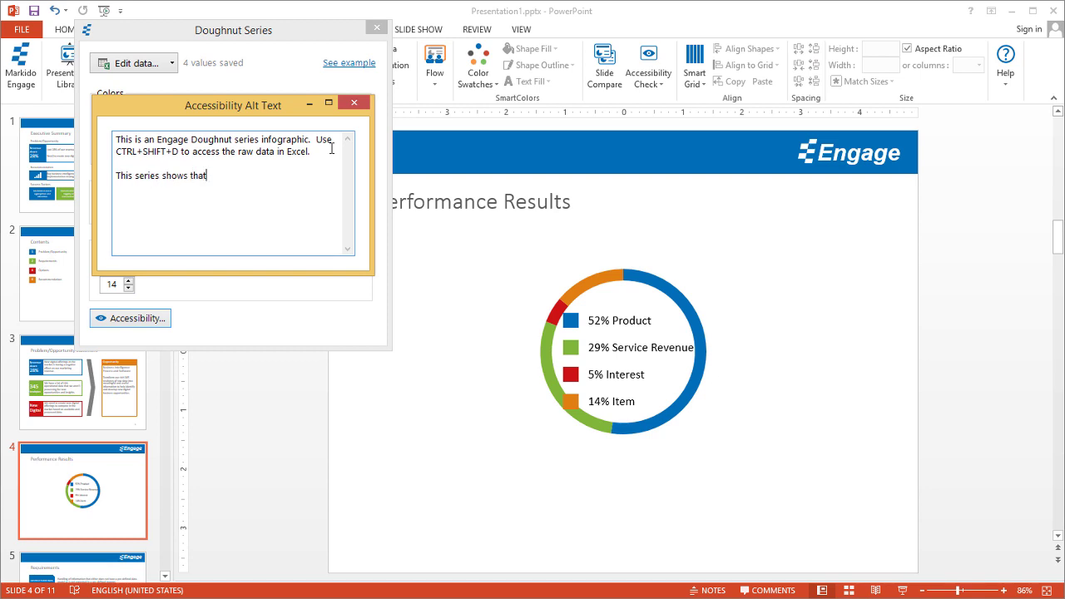
{"action": "left_click", "coordinate": [356, 104]}
{"action": "left_click", "coordinate": [376, 31]}
Move the legend out of the doughnut to the empty area on the ring's right side.
{"action": "left_click", "coordinate": [595, 316]}
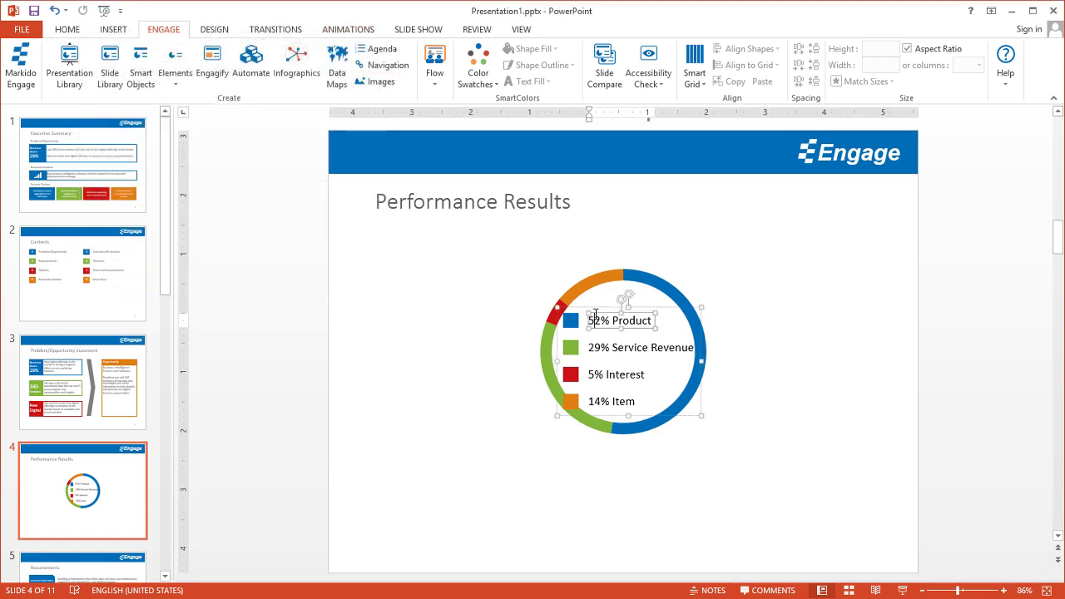
{"action": "left_click", "coordinate": [582, 309]}
{"action": "left_click_drag", "start_coordinate": [582, 304], "coordinate": [765, 305]}
Select the doughnut and legend together, move both toward the slide's left edge below the title, and deselect them.
{"action": "mouse_move", "coordinate": [975, 264]}
{"action": "left_mouse_down"}
{"action": "mouse_move", "coordinate": [656, 442]}
{"action": "mouse_move", "coordinate": [418, 480]}
{"action": "left_mouse_up"}
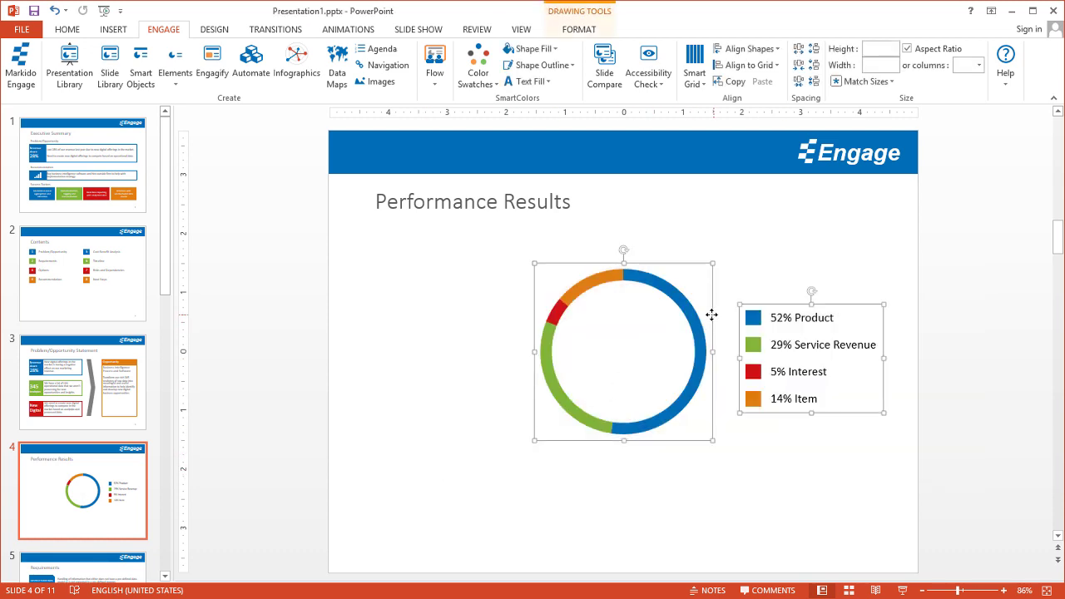
{"action": "left_click_drag", "start_coordinate": [711, 314], "coordinate": [541, 319]}
{"action": "left_click", "coordinate": [687, 460]}
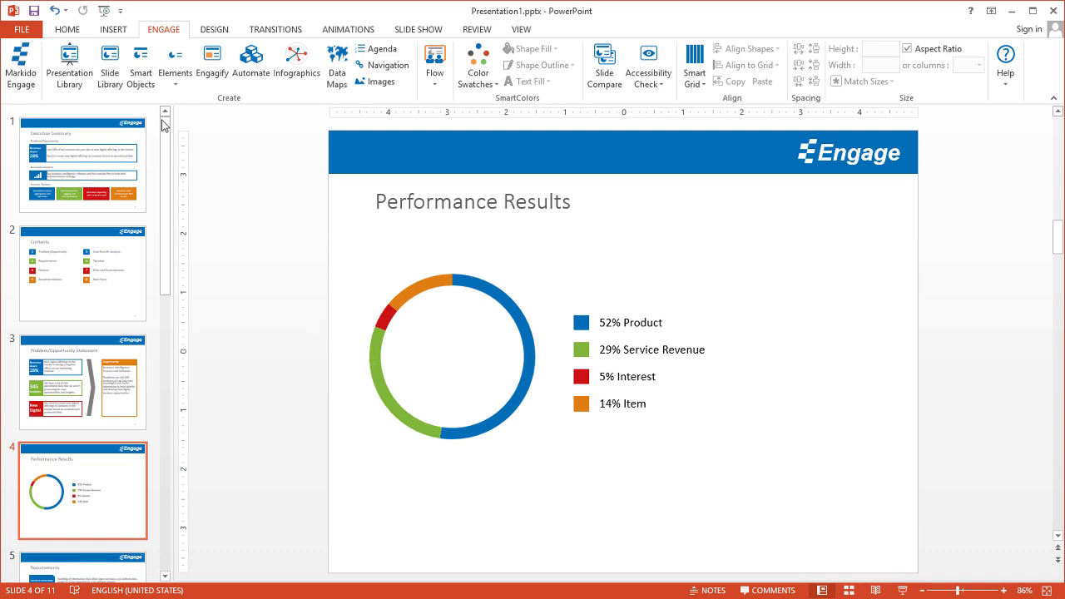
Preview the Reporting 2 slide in the slide library's Reporting category, and close the library without inserting anything.
{"action": "left_click", "coordinate": [117, 73]}
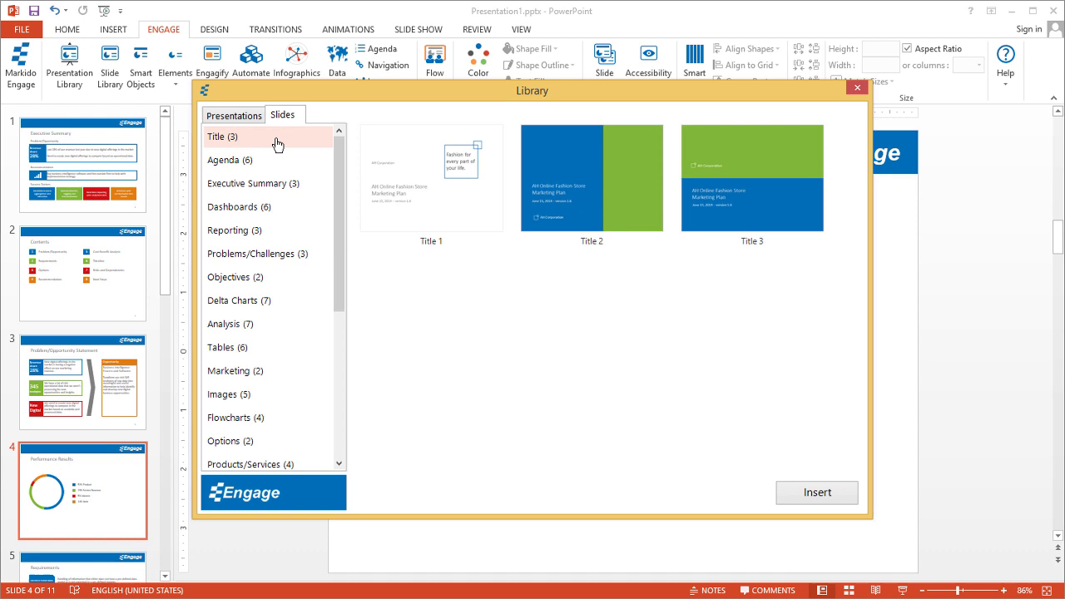
{"action": "left_click", "coordinate": [243, 230]}
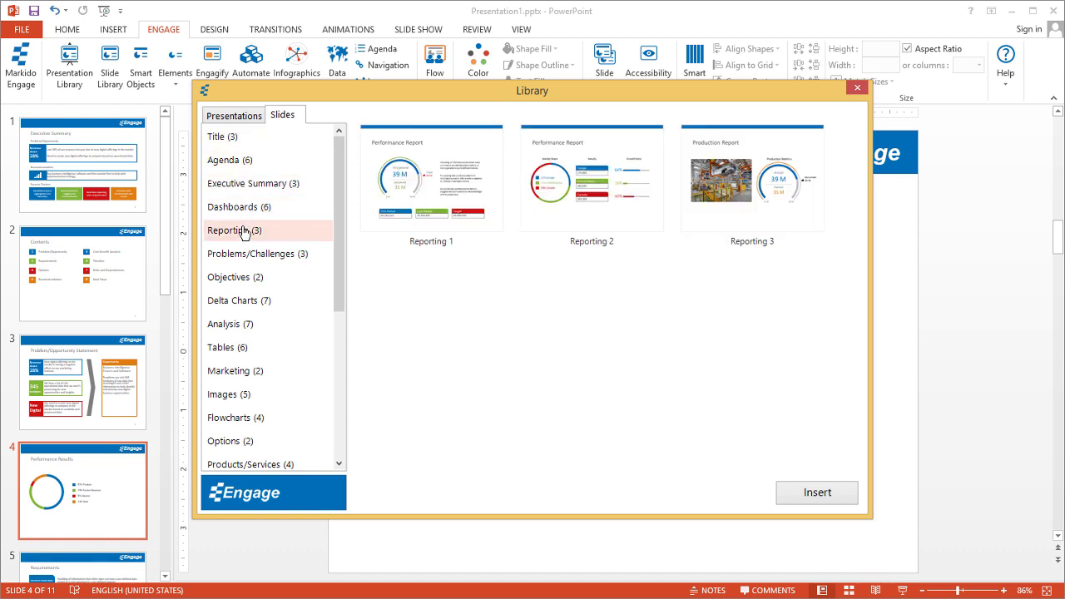
{"action": "left_click", "coordinate": [650, 140]}
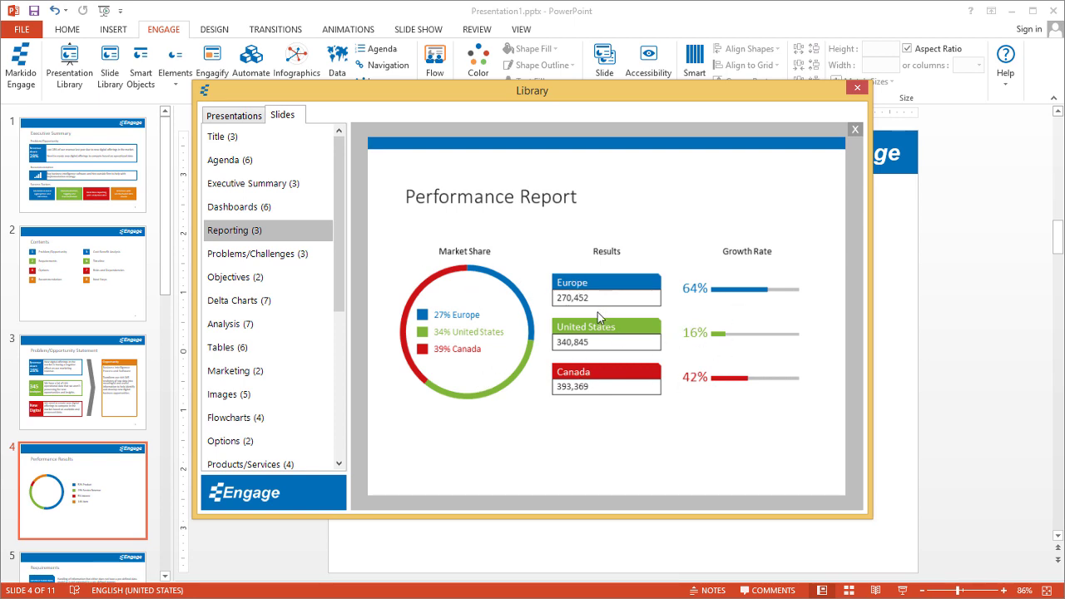
{"action": "left_click", "coordinate": [856, 132]}
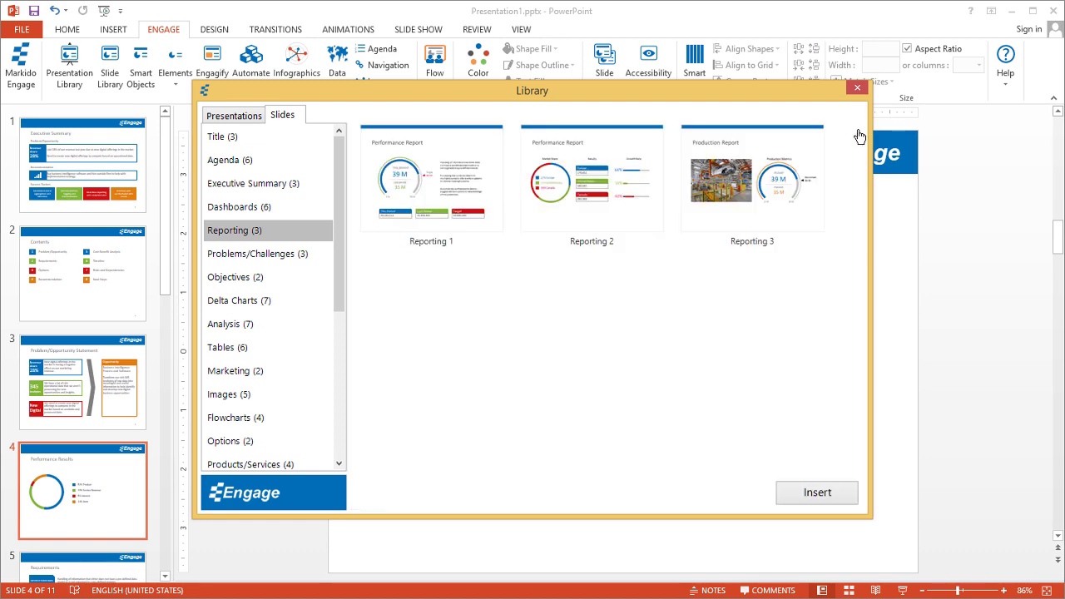
{"action": "left_click", "coordinate": [856, 88]}
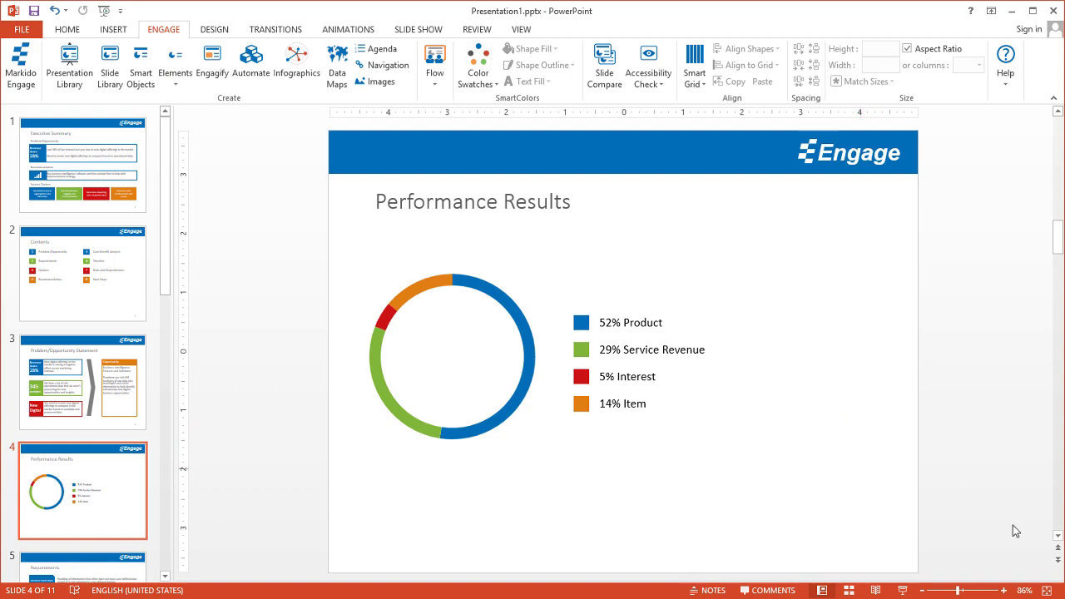